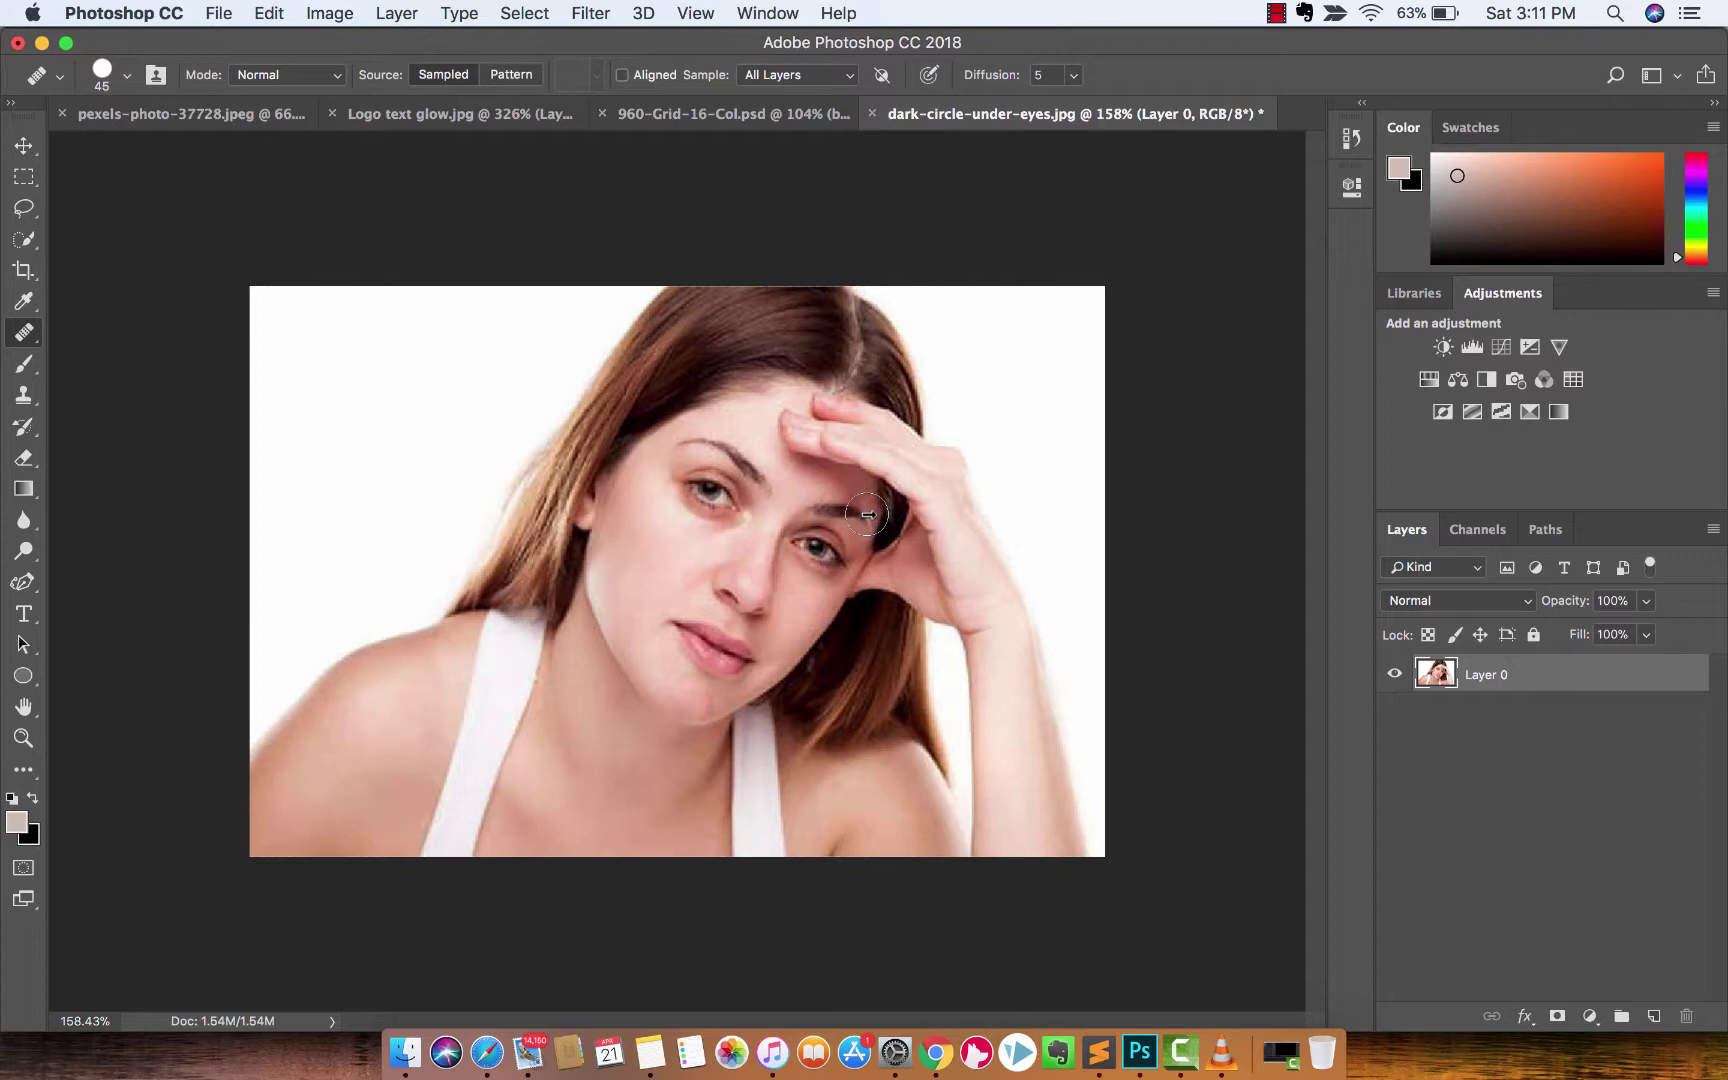
Step: Switch from the healing tool to the Move tool
left_click(24, 146)
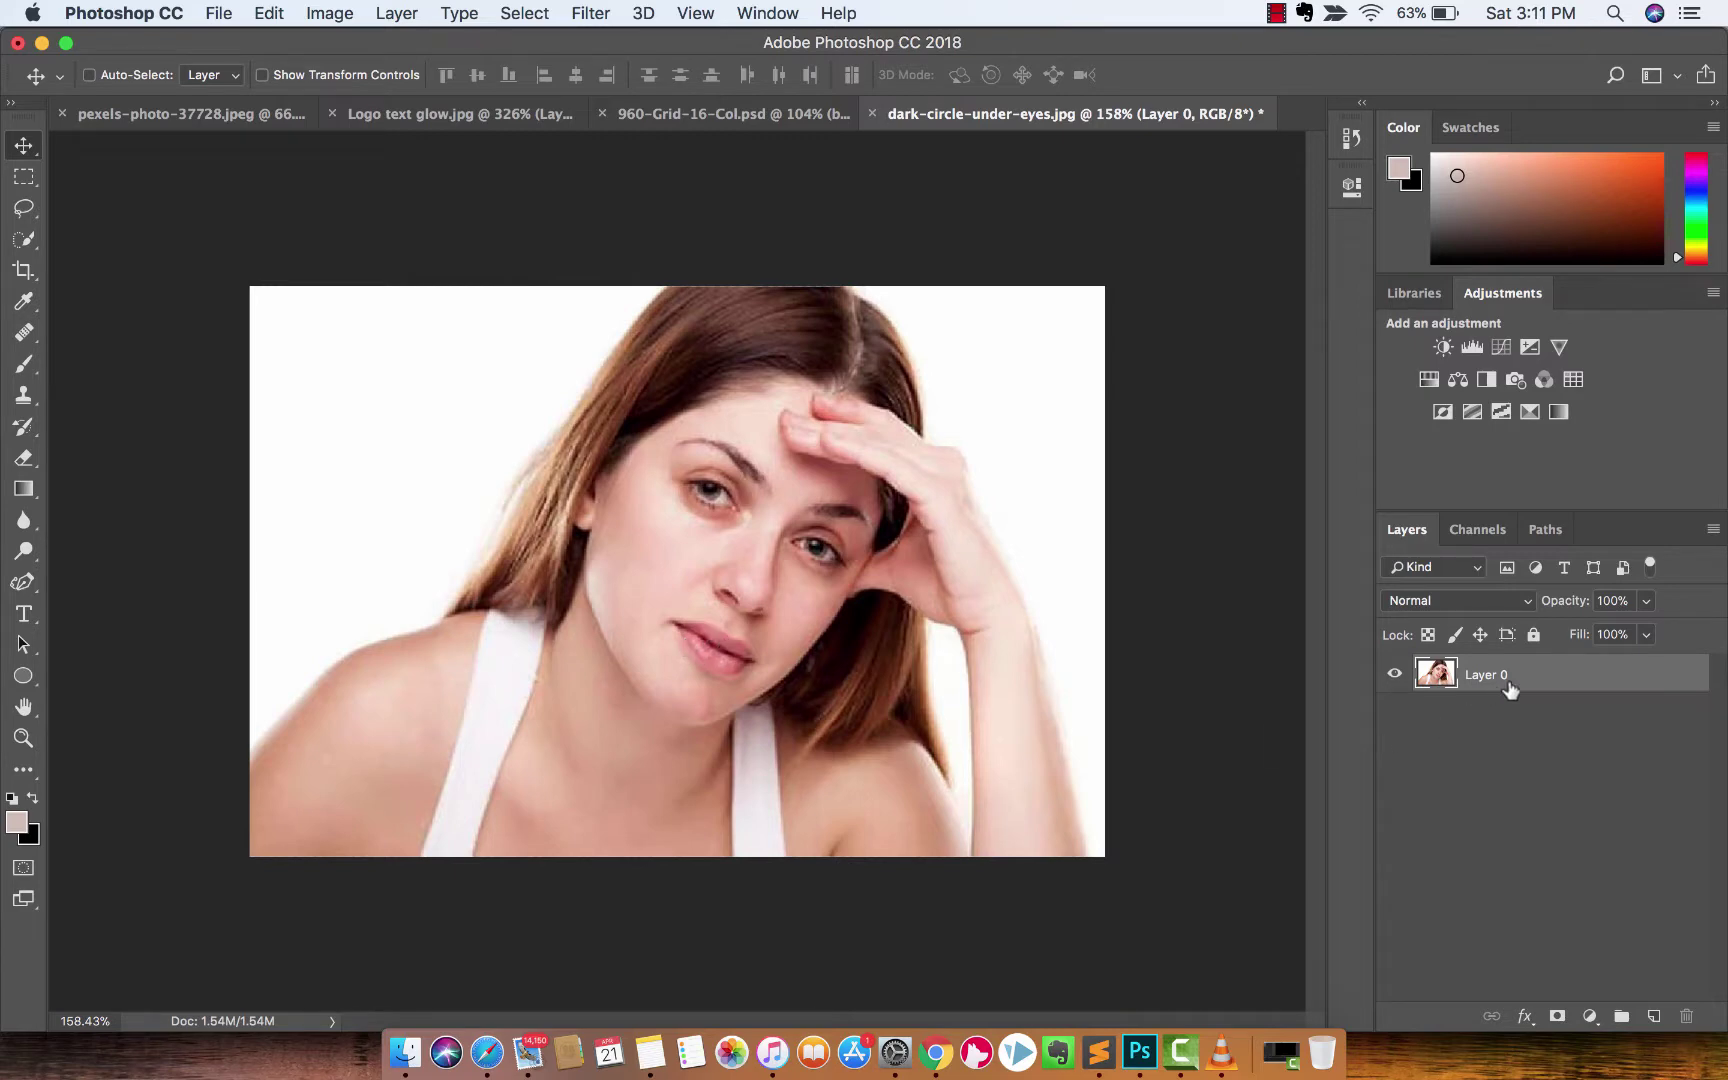
Step: Duplicate Layer 0 and convert Layer 0 copy for Smart Filters into a smart object
left_click_drag(1477, 675, 1656, 1015)
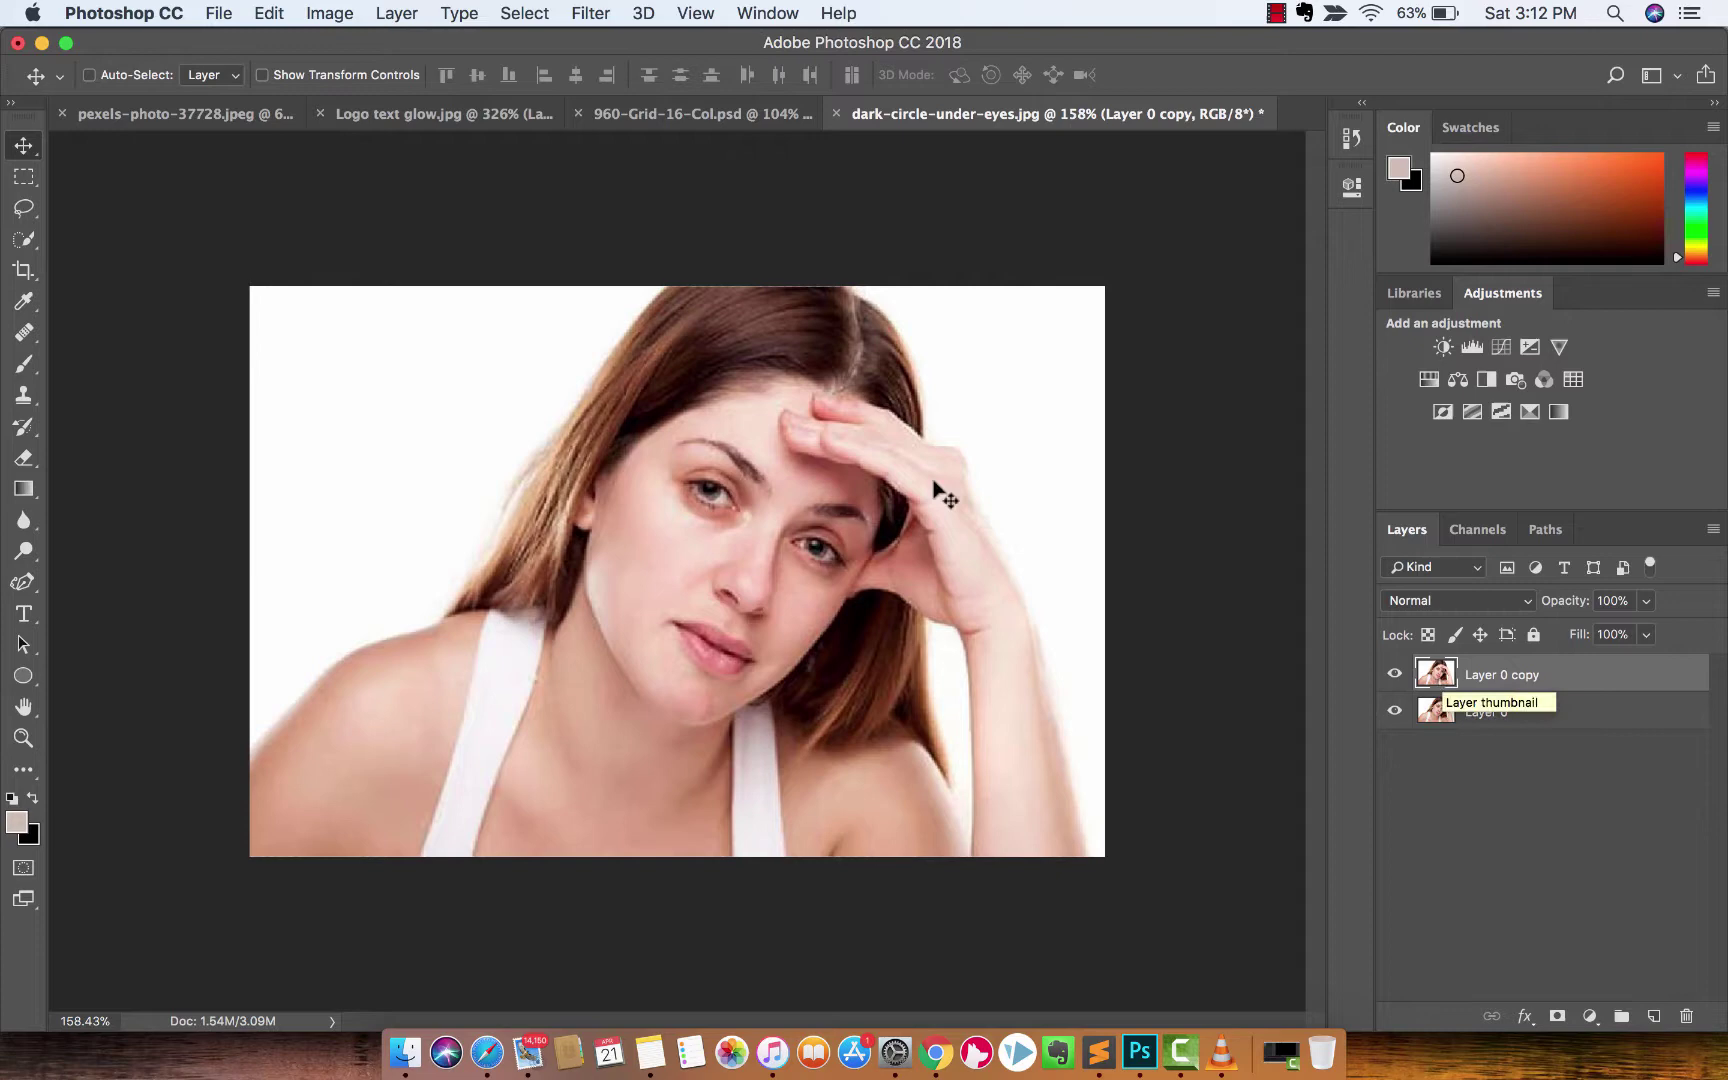
right_click(1517, 679)
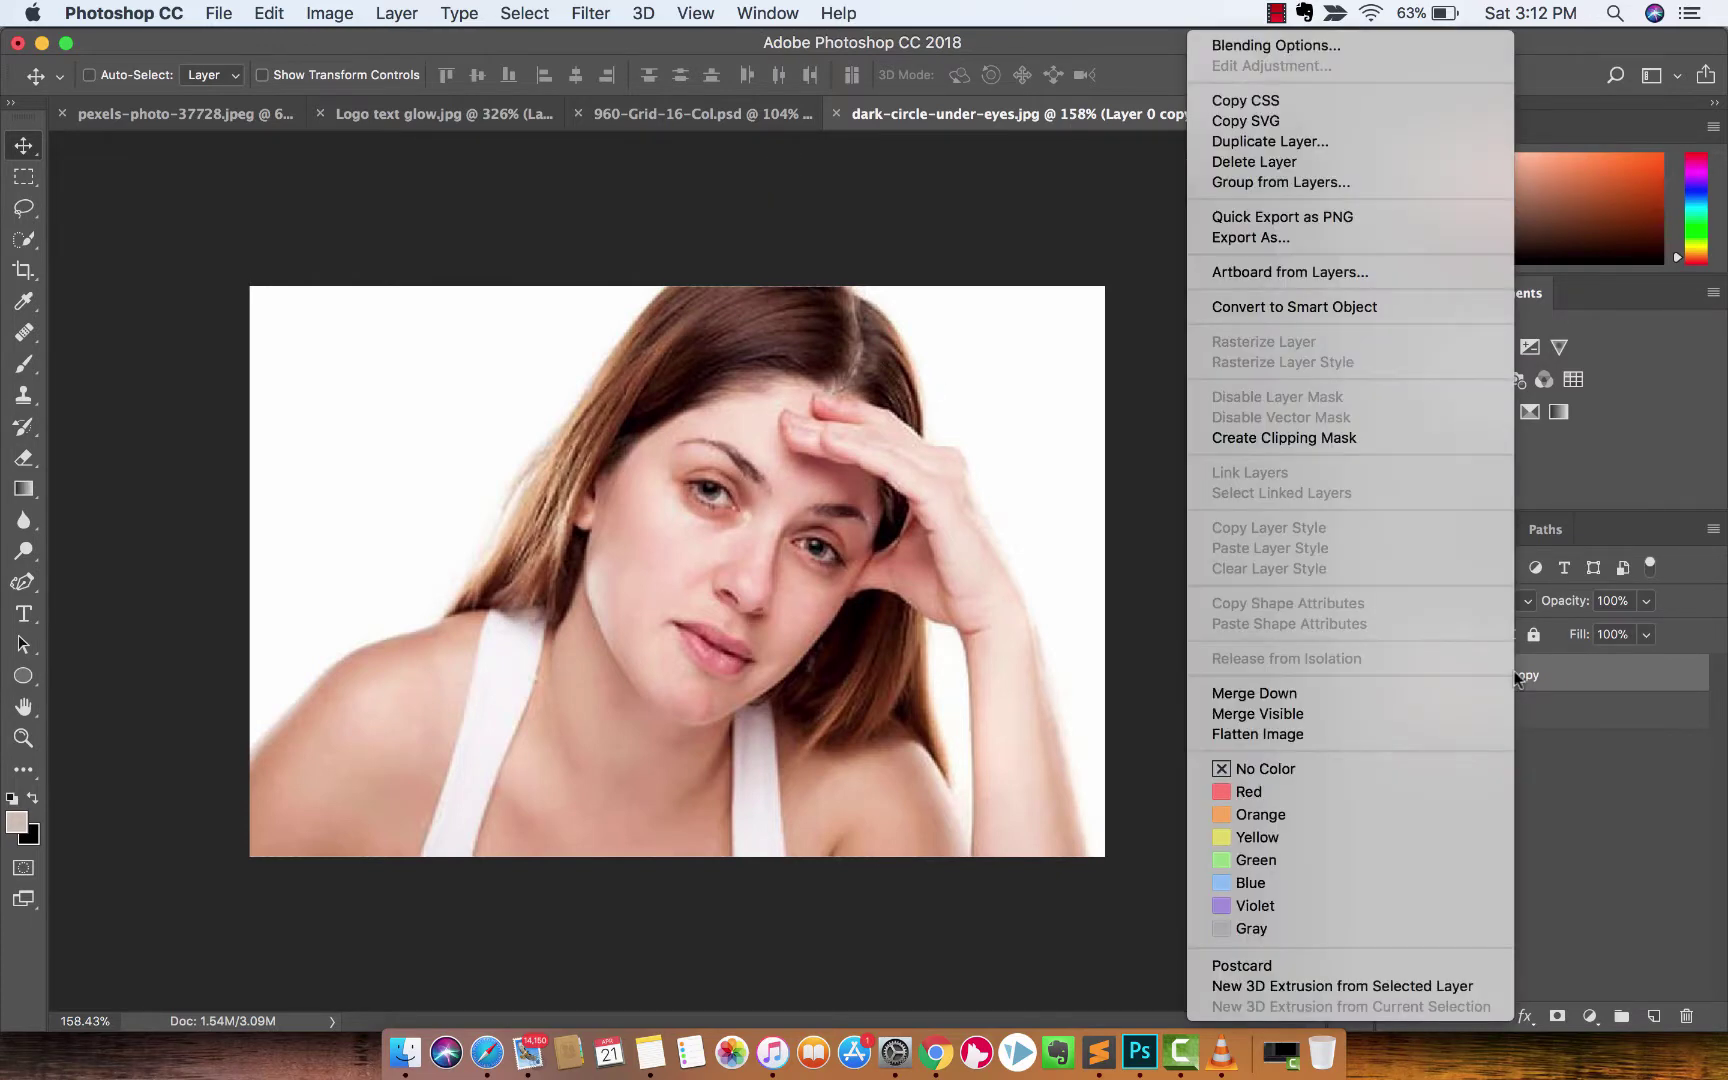
left_click(1558, 674)
left_click(588, 12)
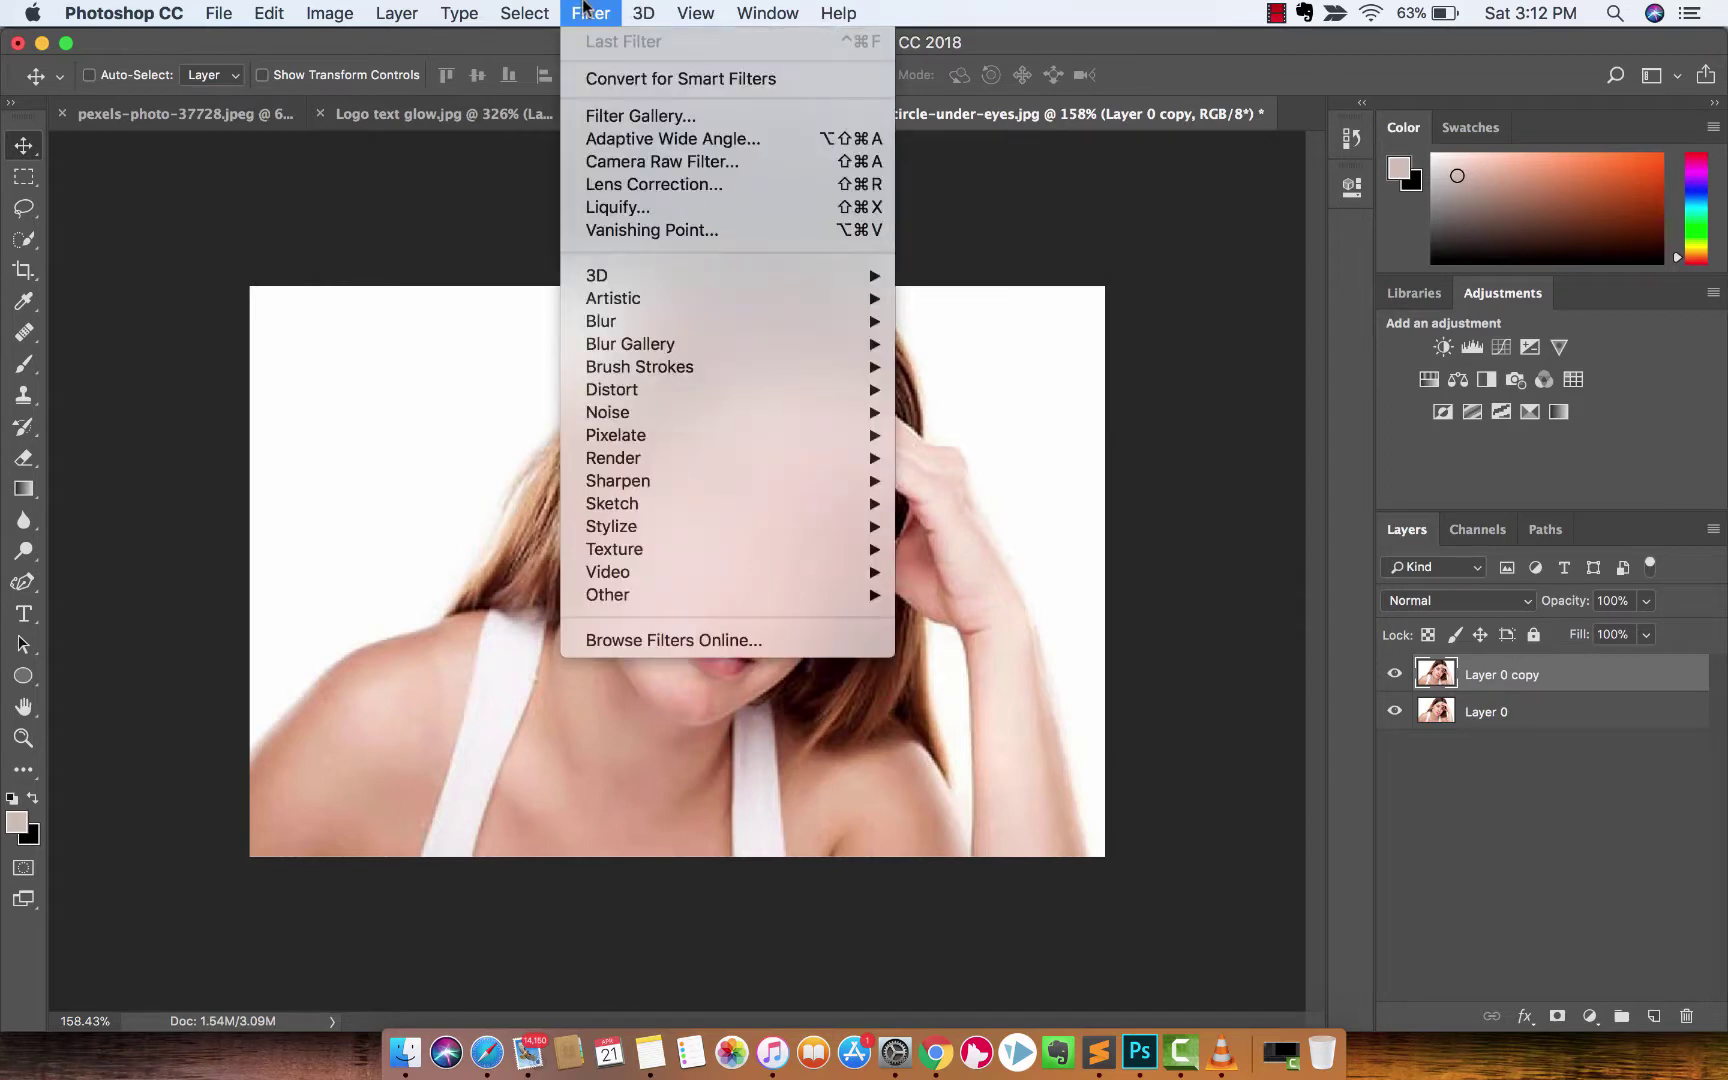
left_click(588, 12)
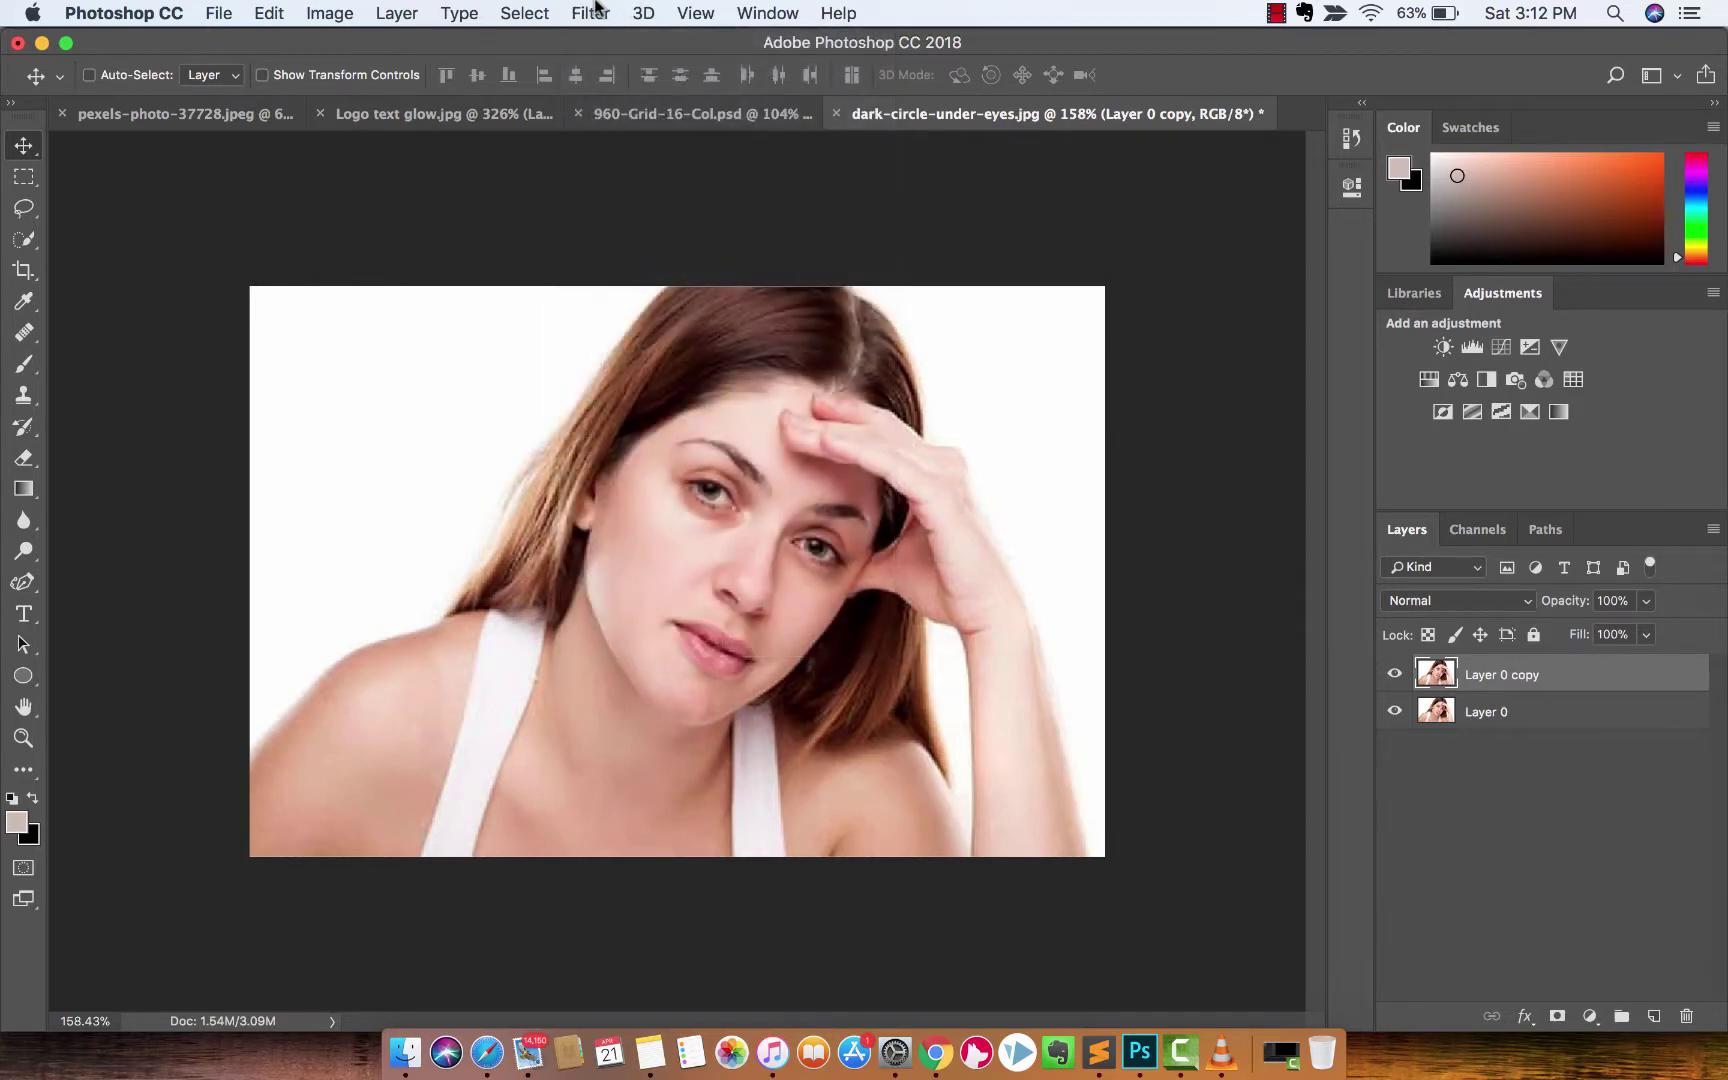
left_click(590, 12)
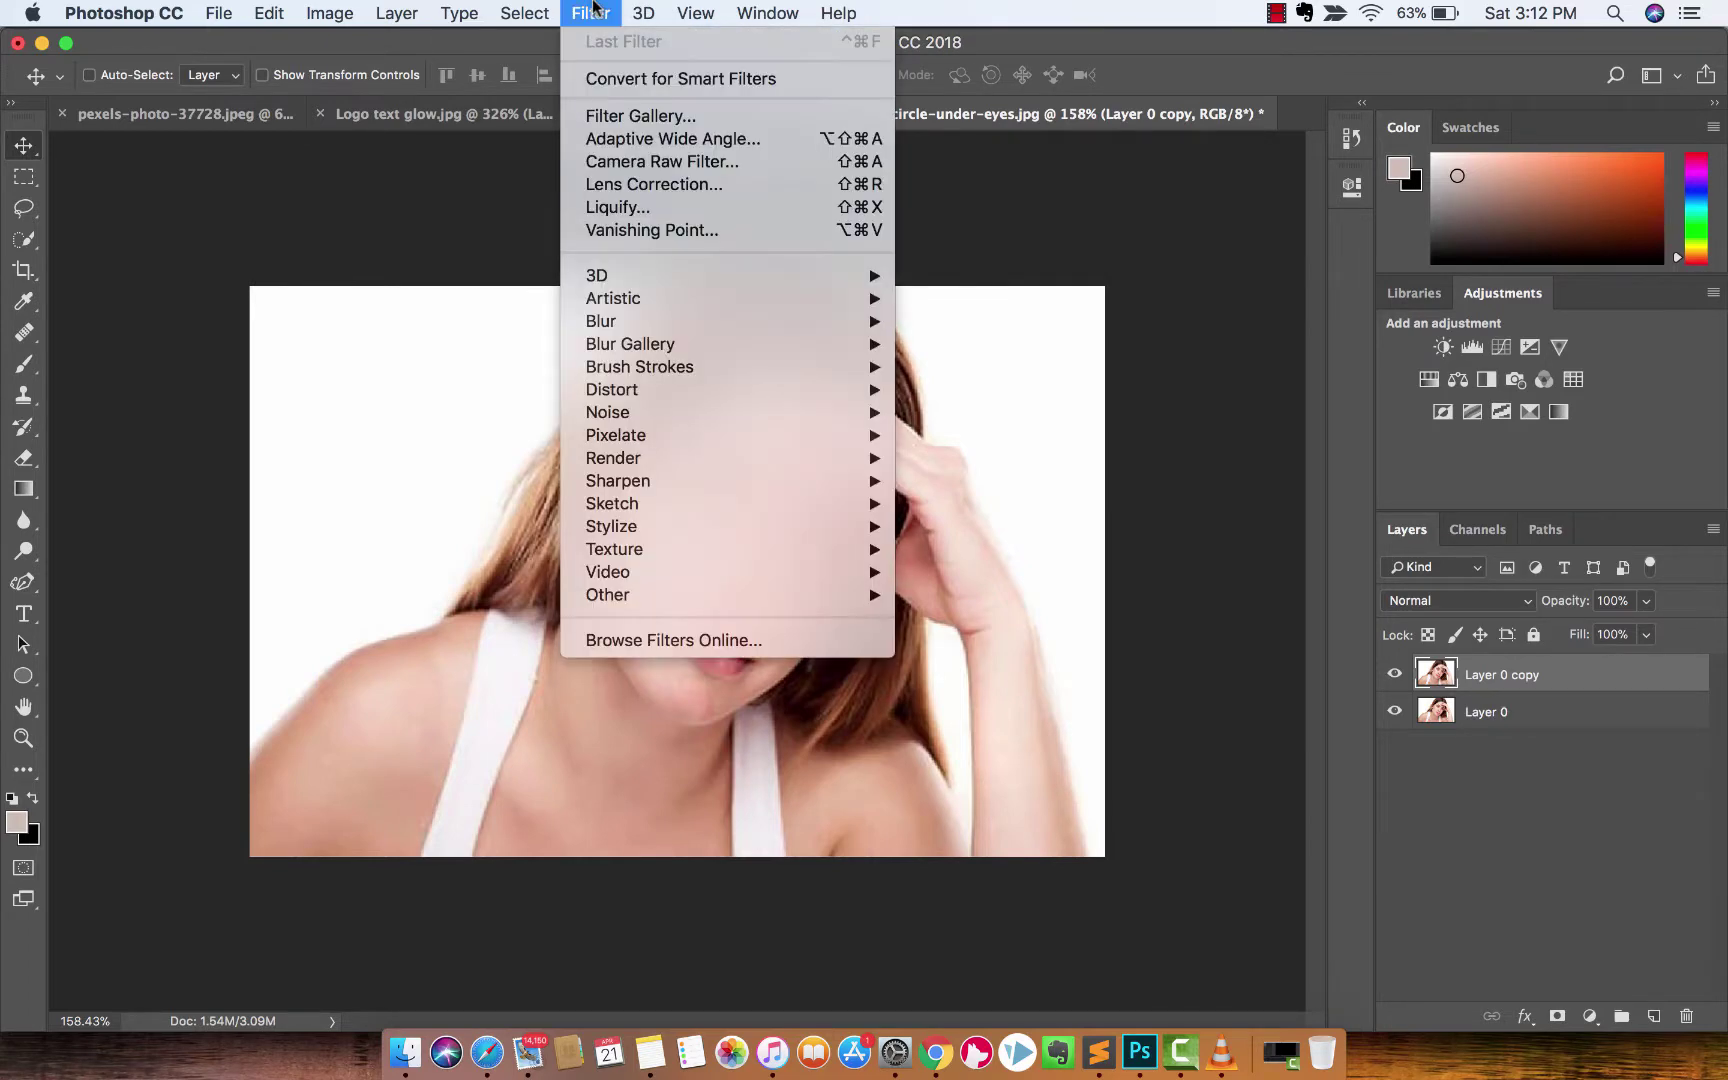
left_click(609, 80)
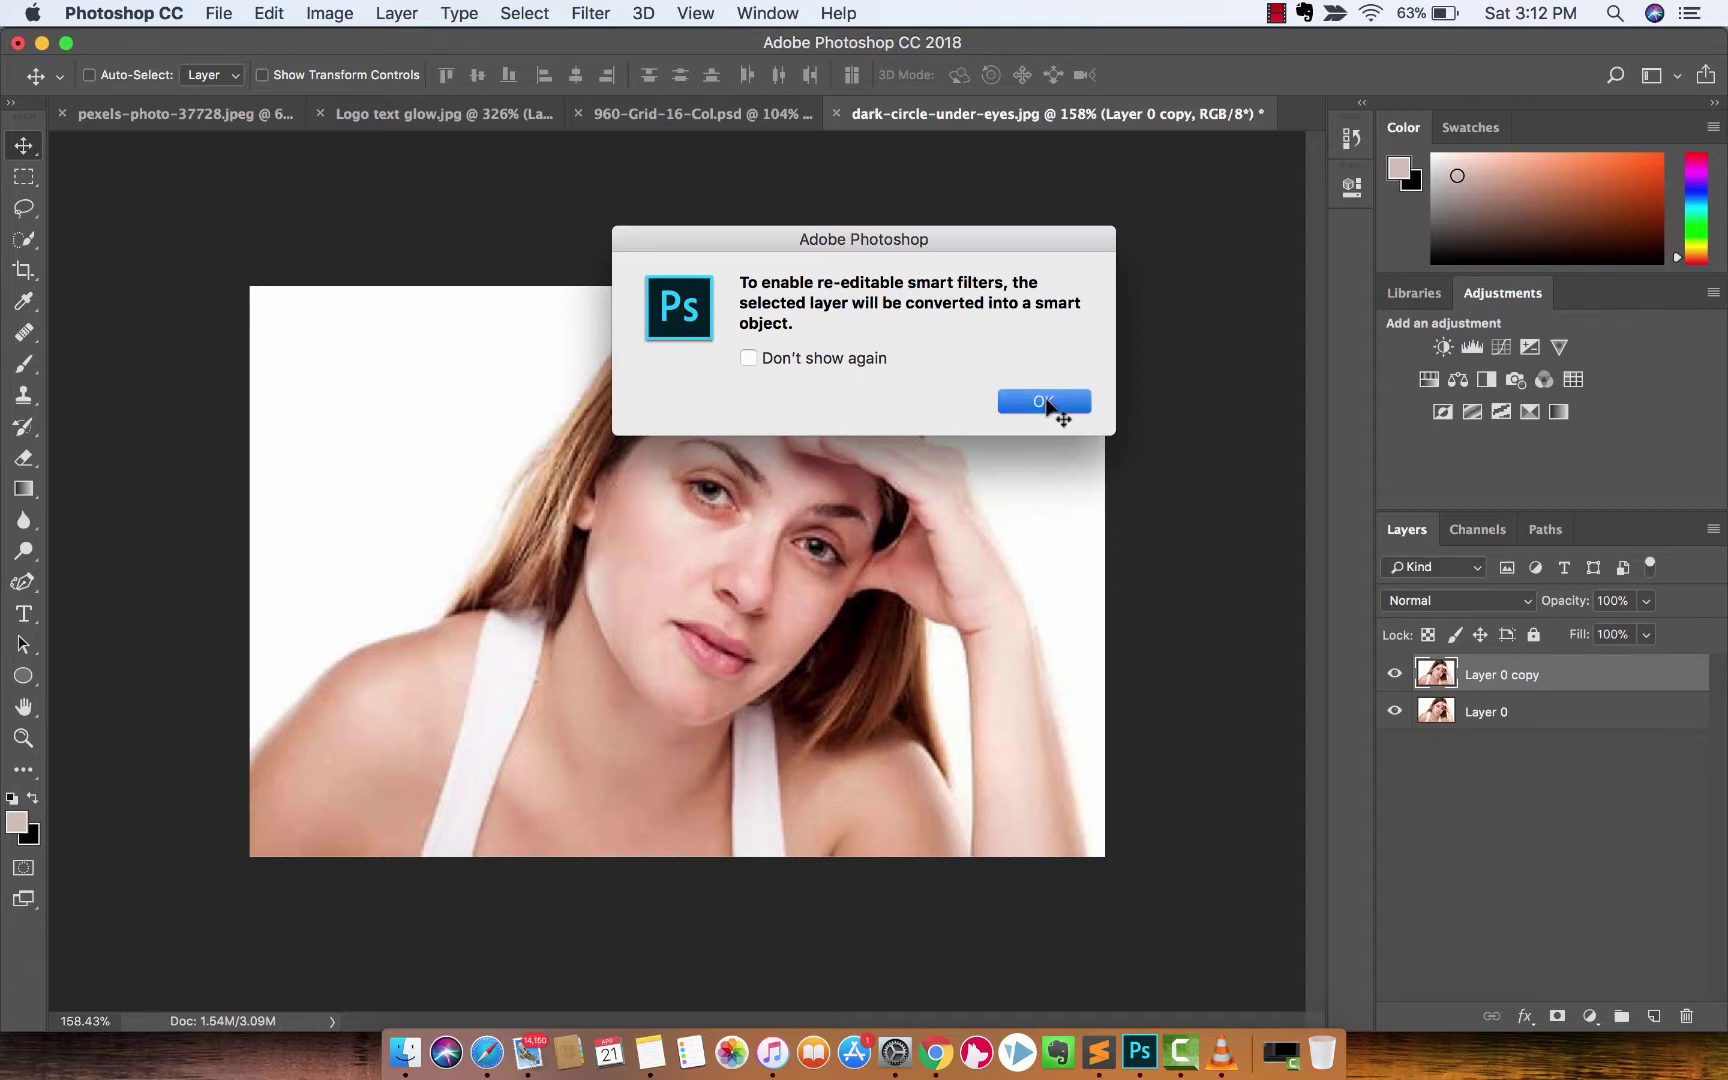
left_click(1044, 401)
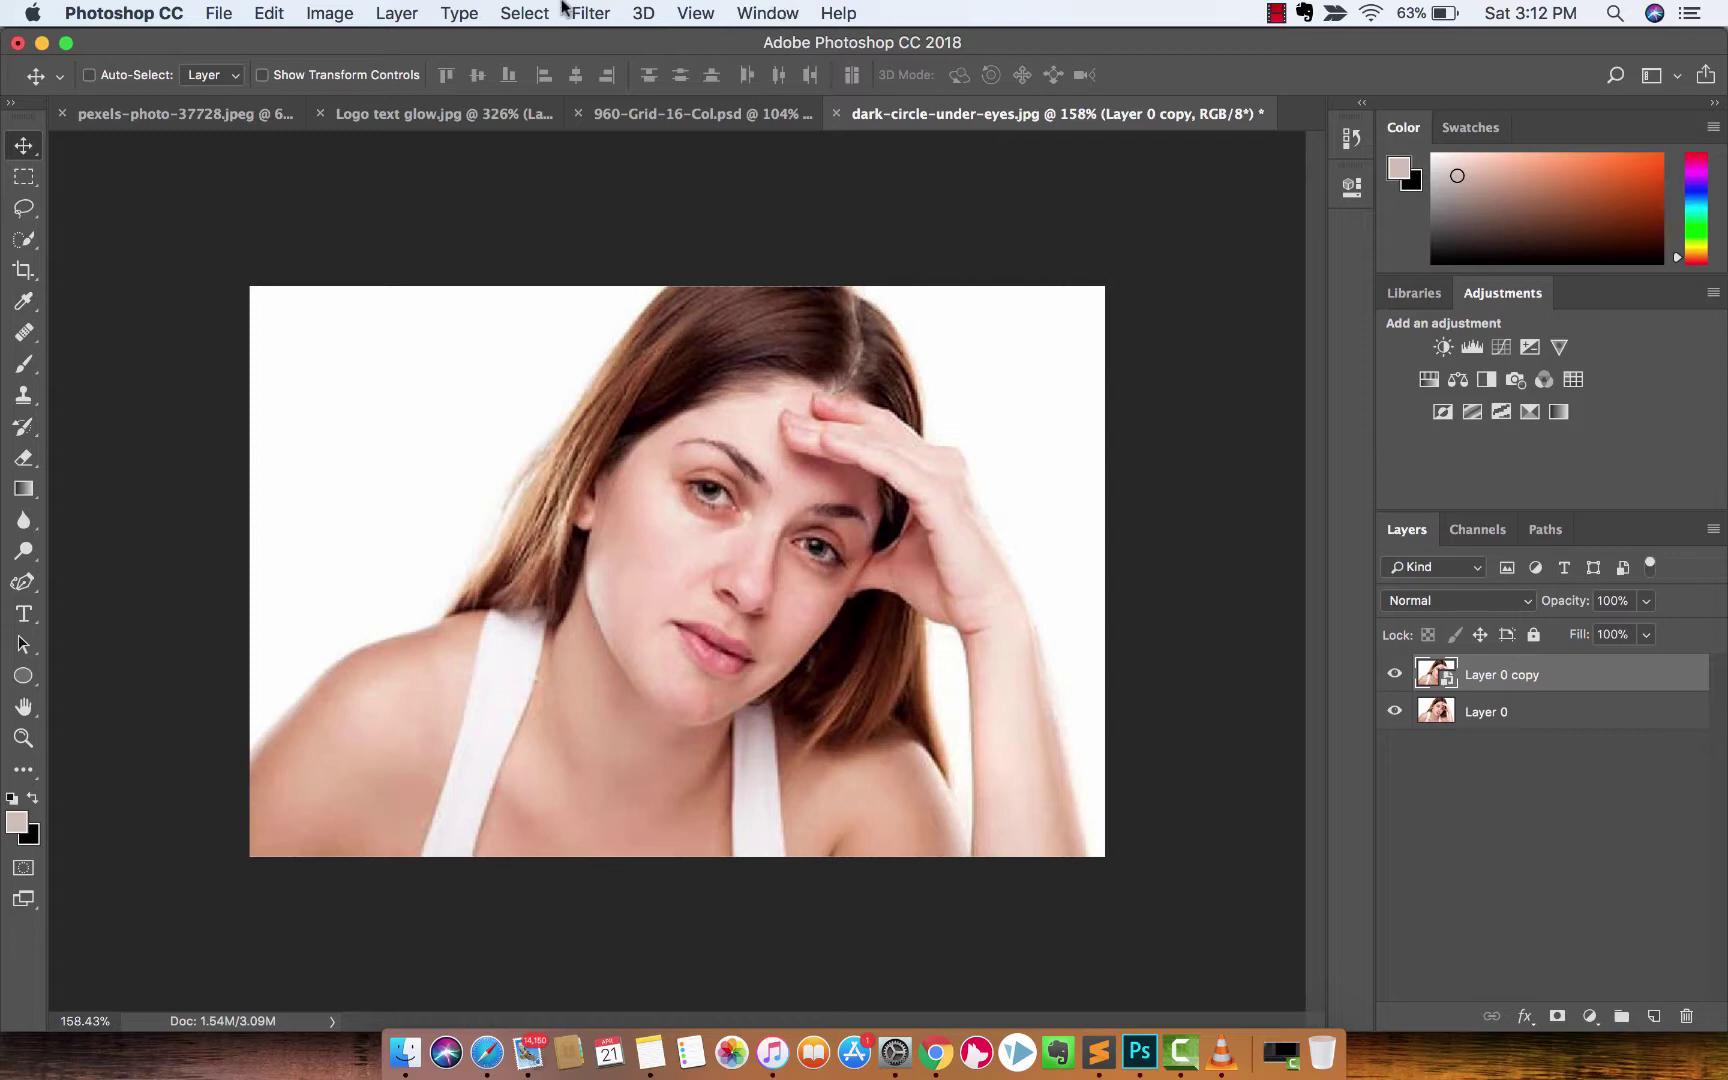
Step: Open Filter > Liquify on the portrait, with Face-Aware Liquify detecting Face #1
left_click(592, 12)
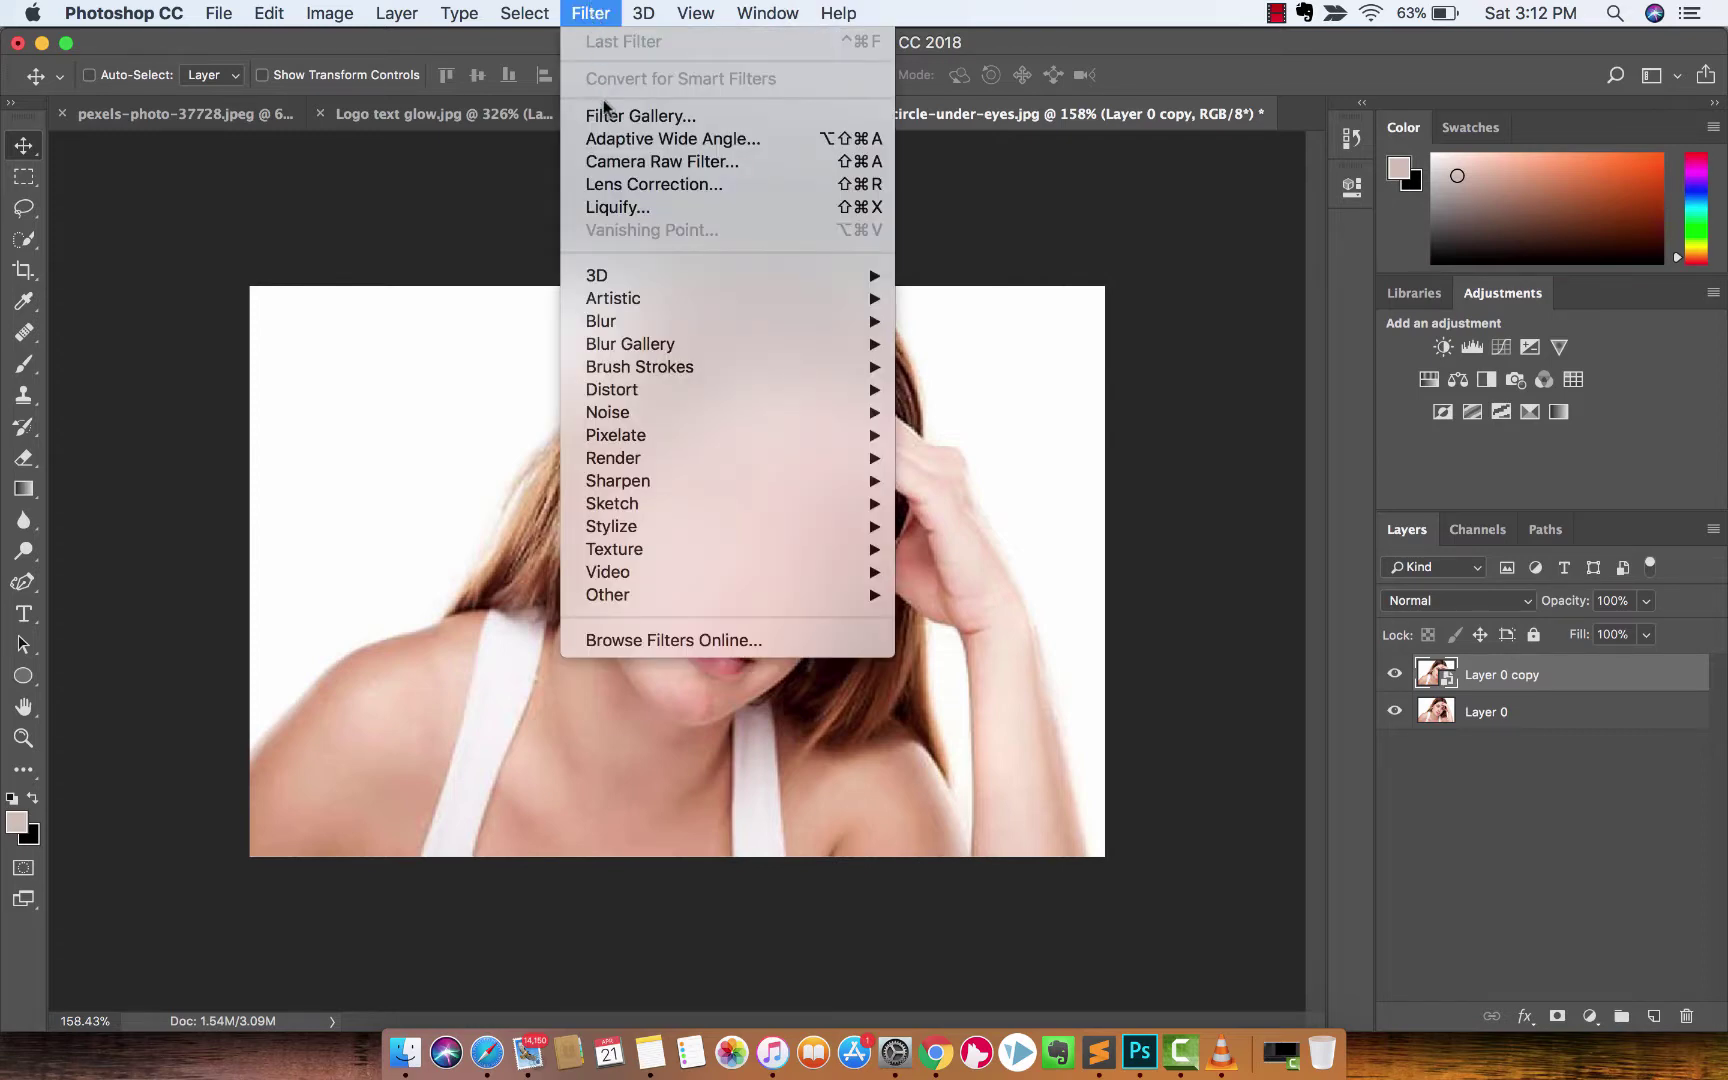
left_click(616, 207)
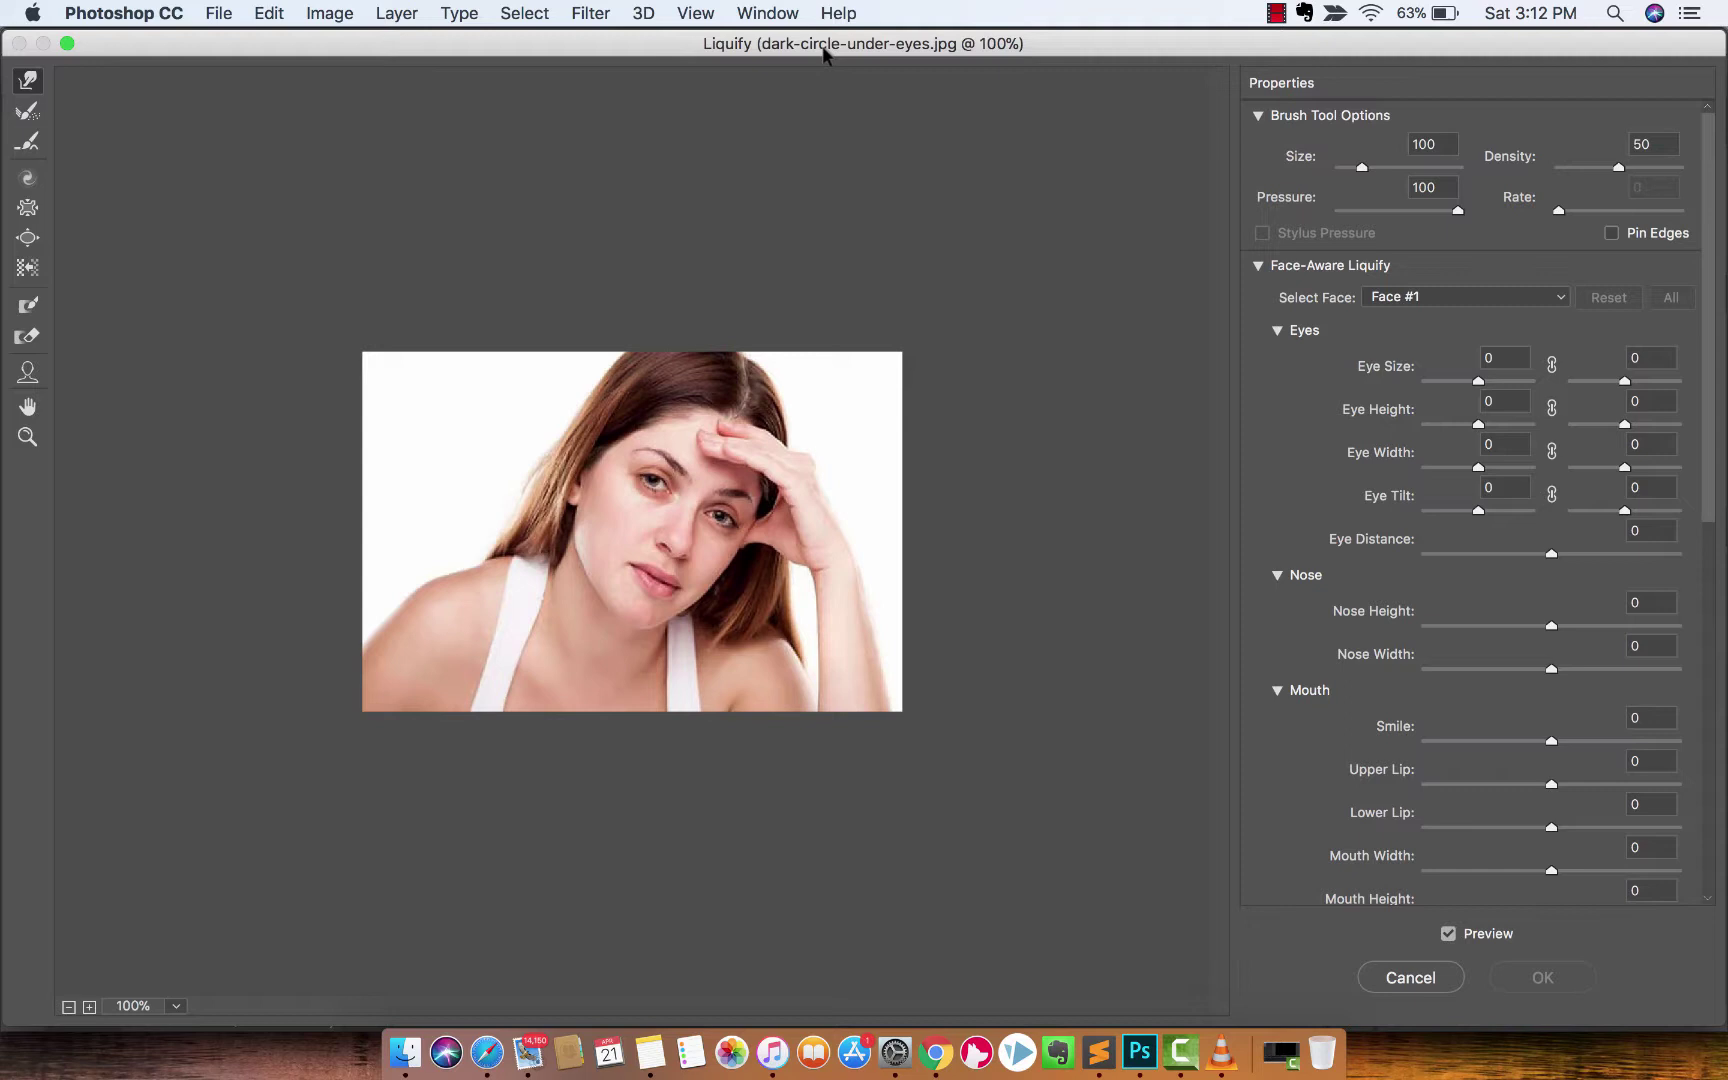
left_click_drag(823, 53, 823, 51)
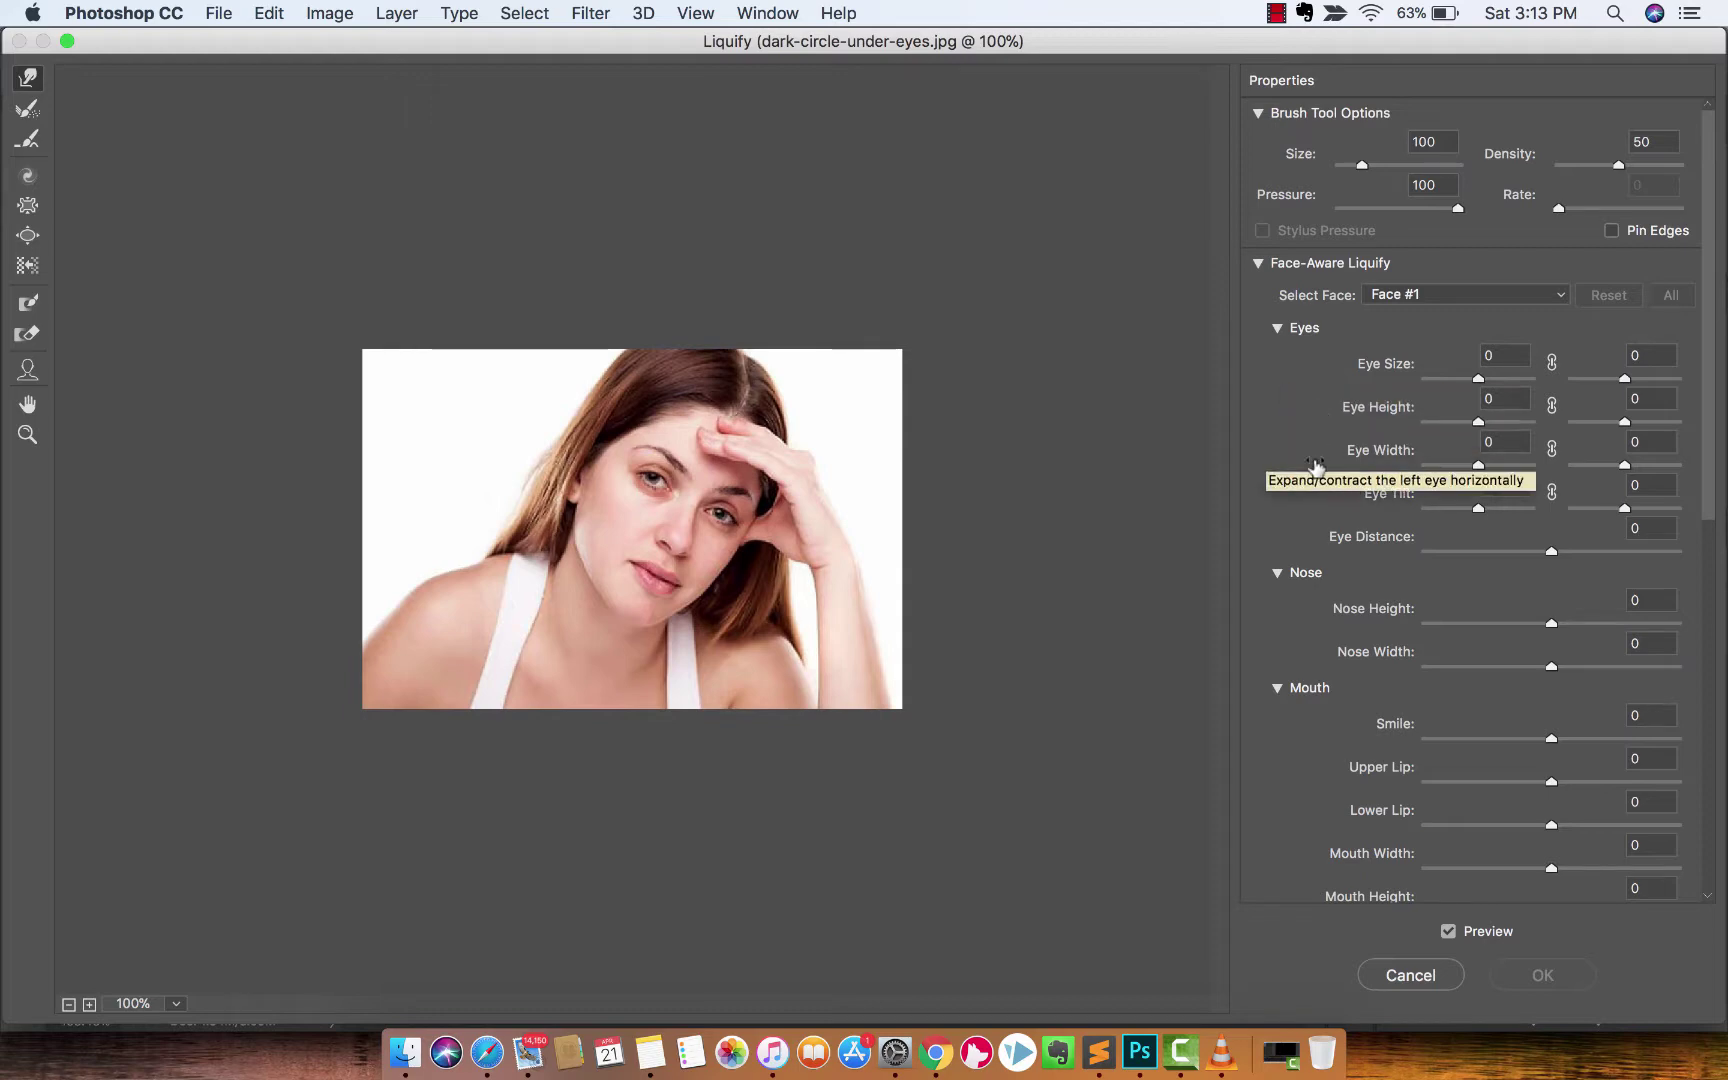
Step: Zoom the Liquify preview in on the nose, then back out until the whole portrait fits
scroll(1313, 620, "down", 7)
scroll(1315, 623, "up", 3)
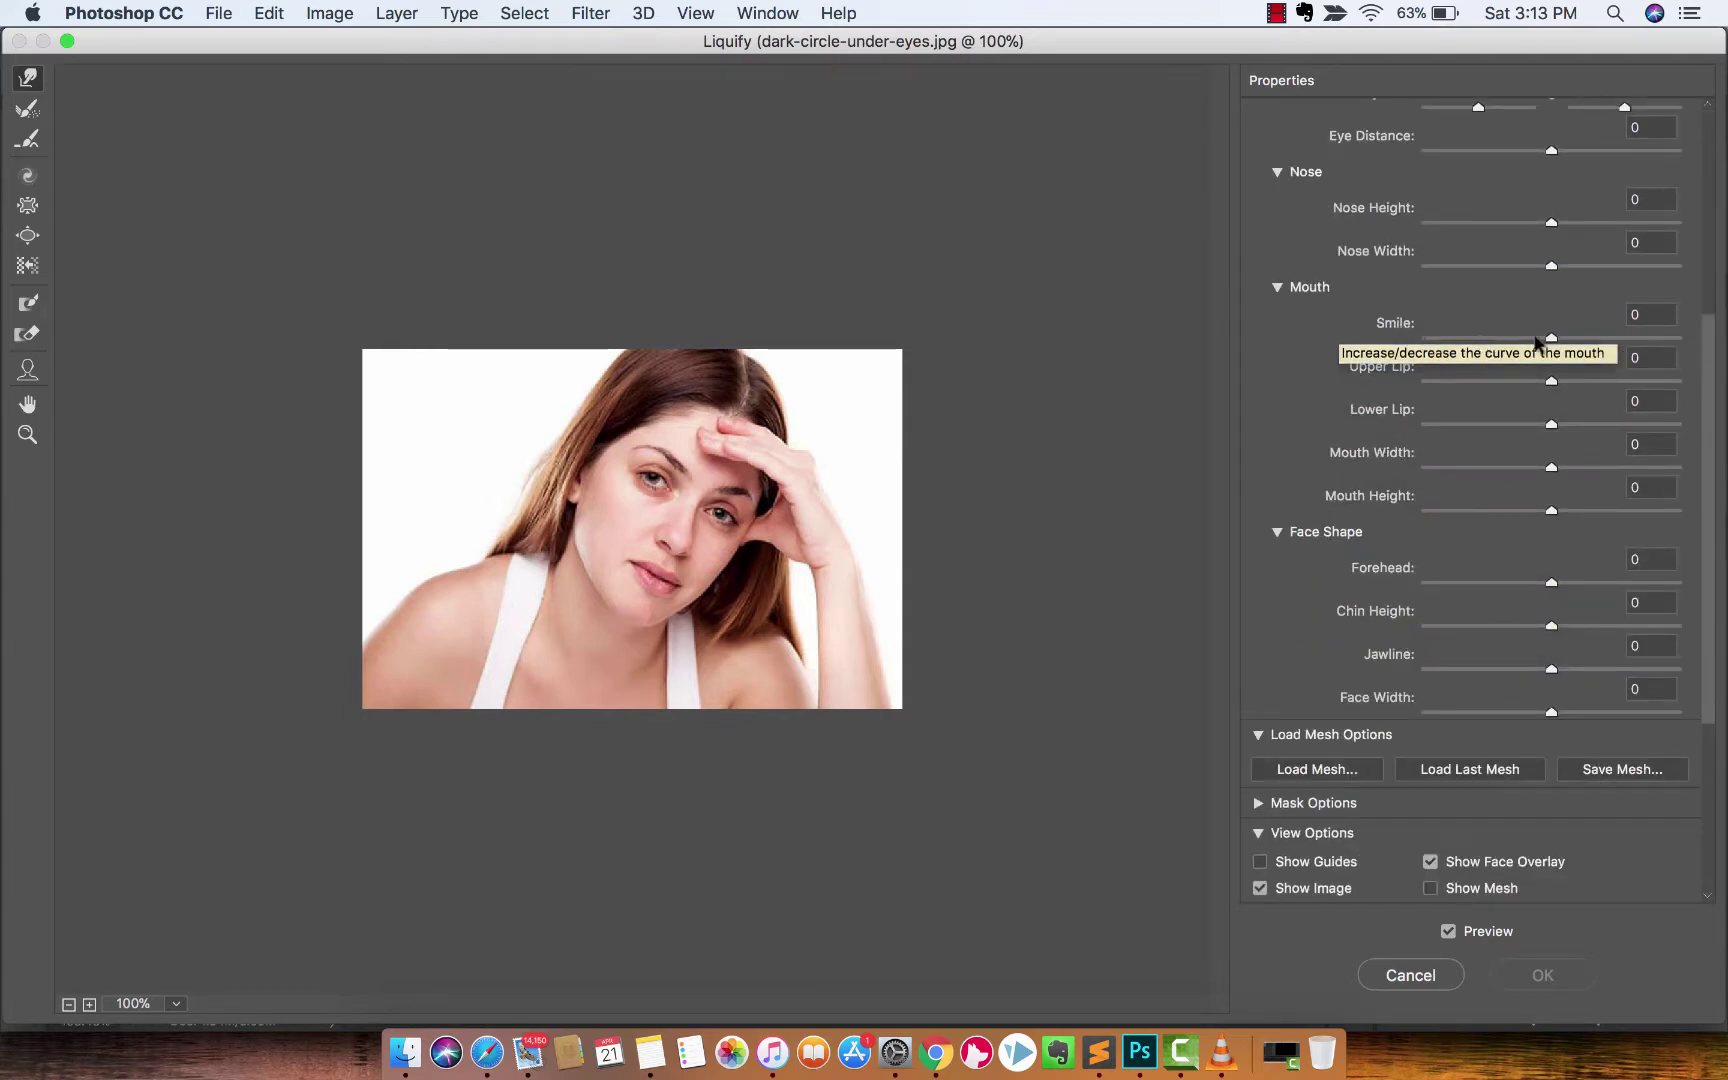
left_click(1551, 339)
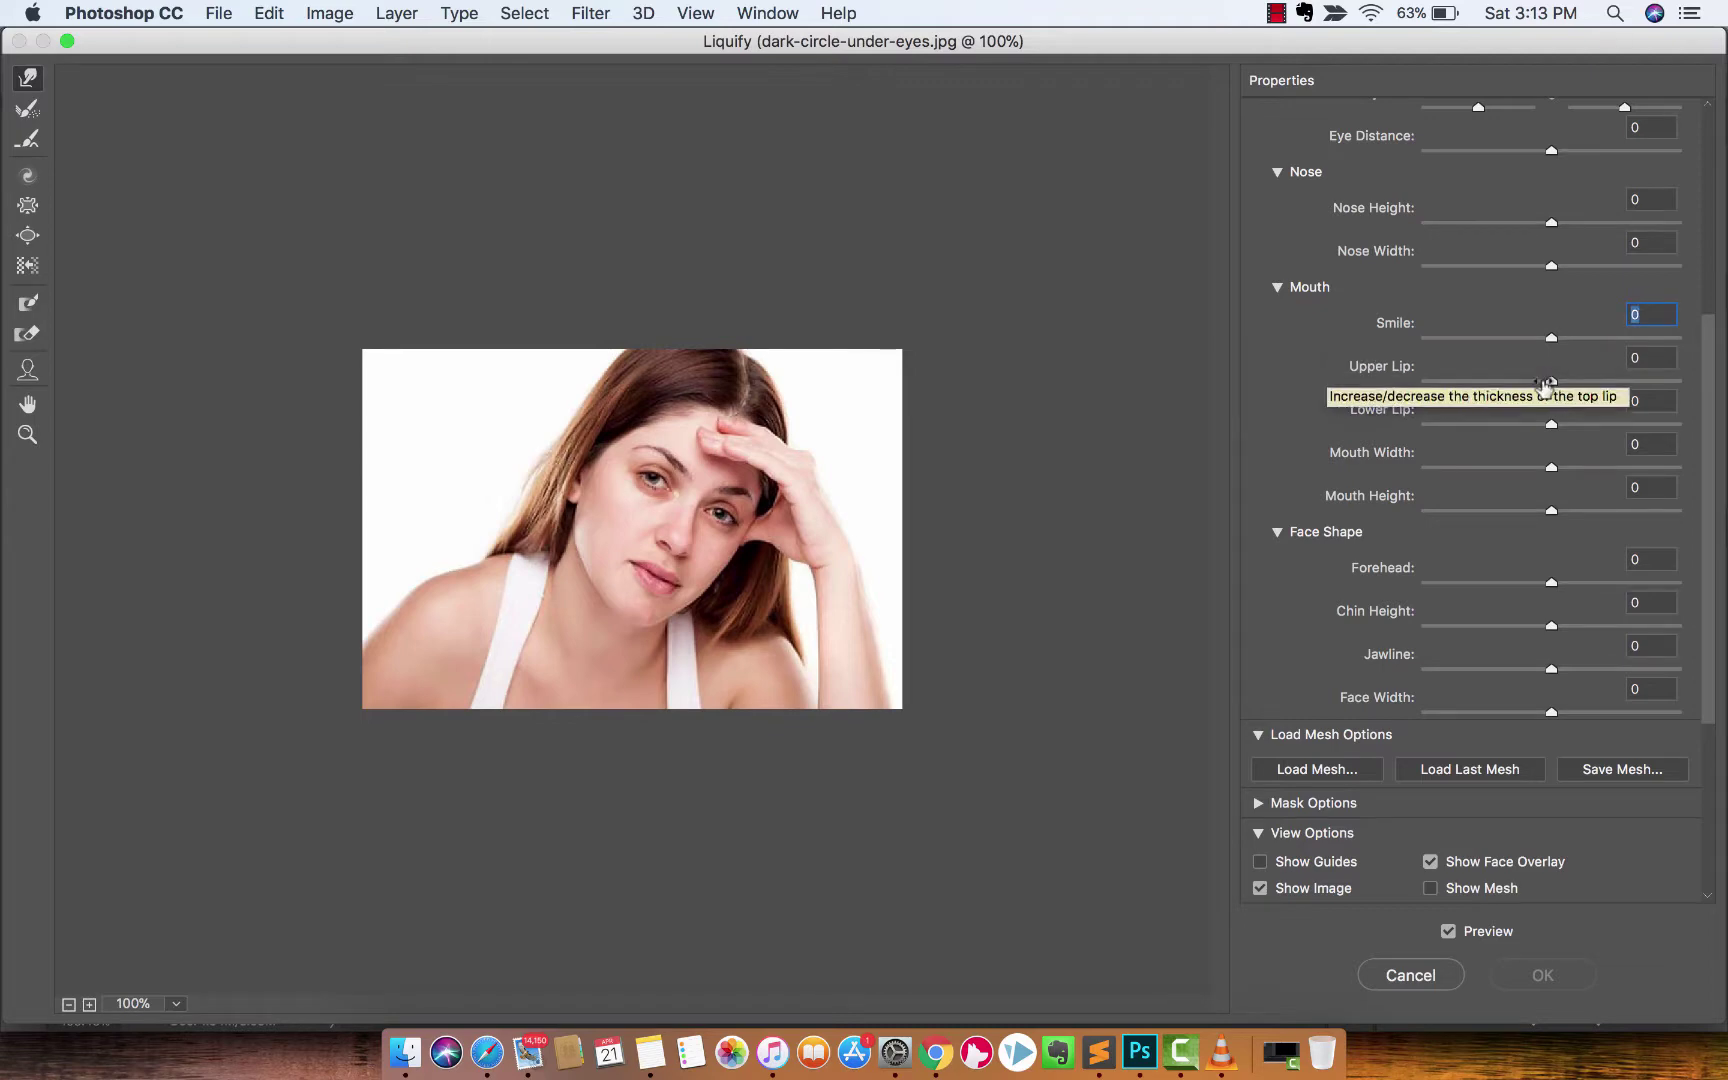
left_click(27, 437)
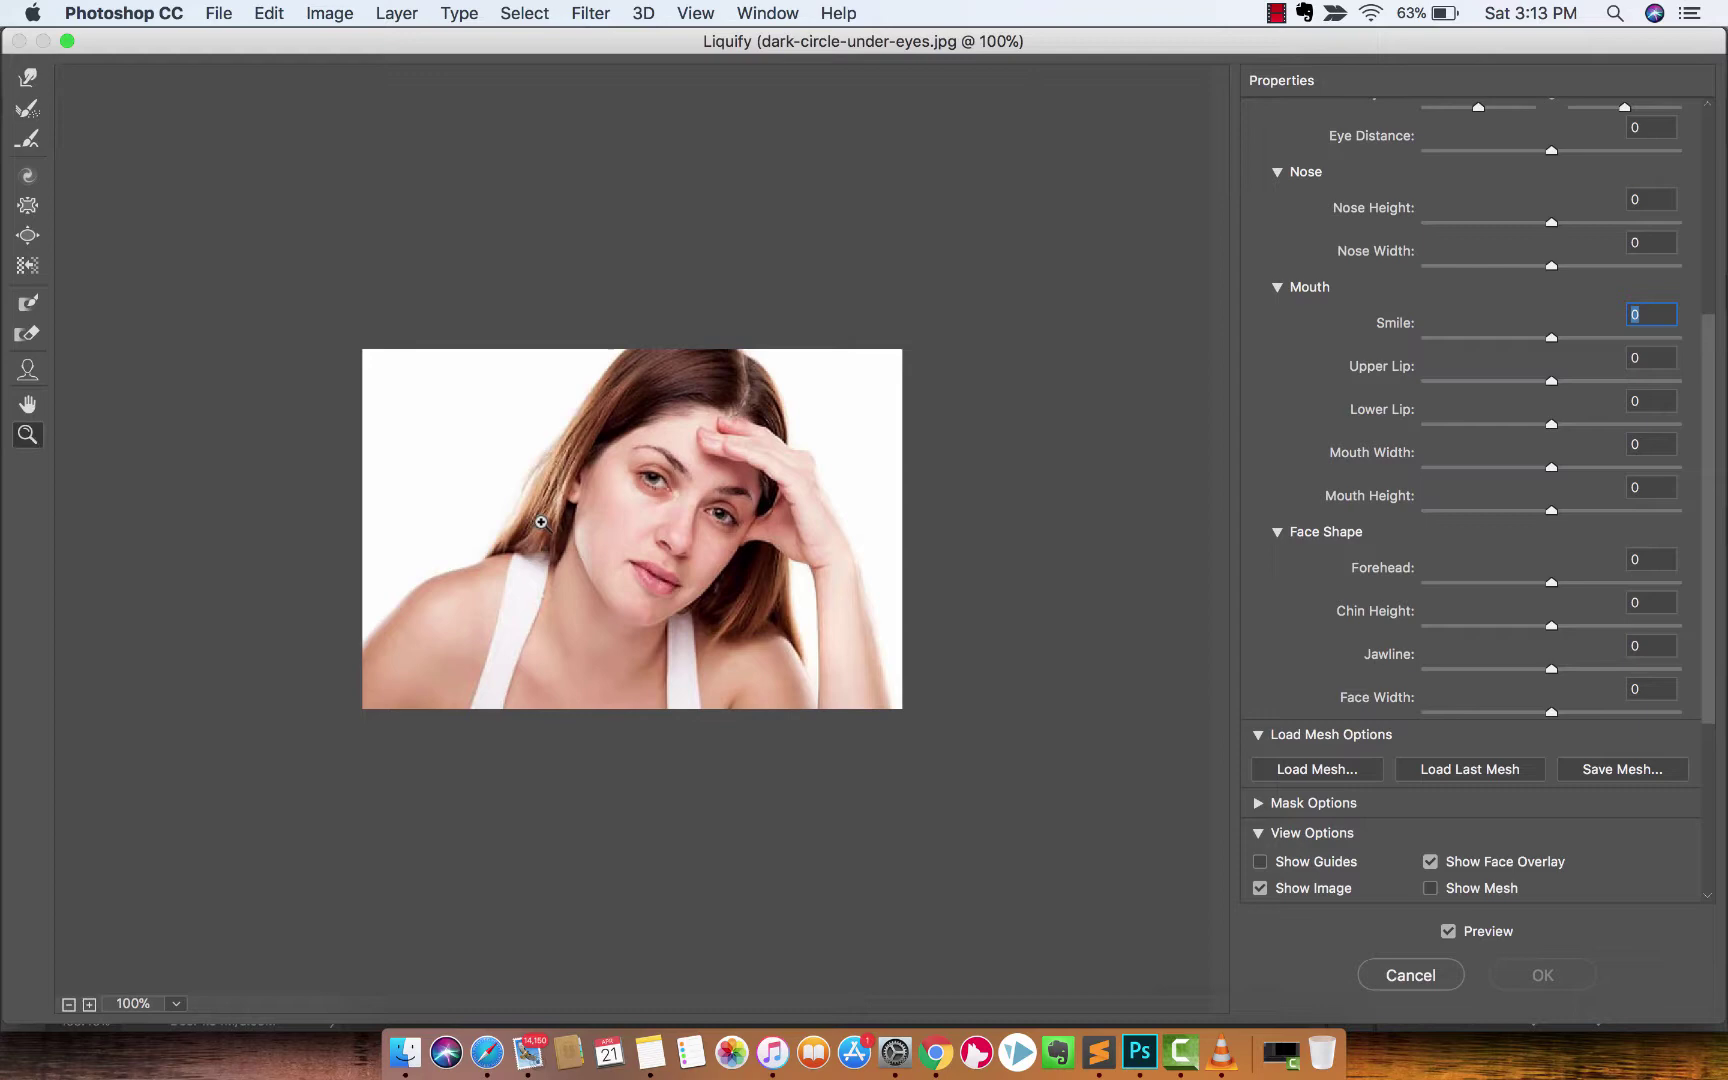
left_click_drag(680, 552, 706, 556)
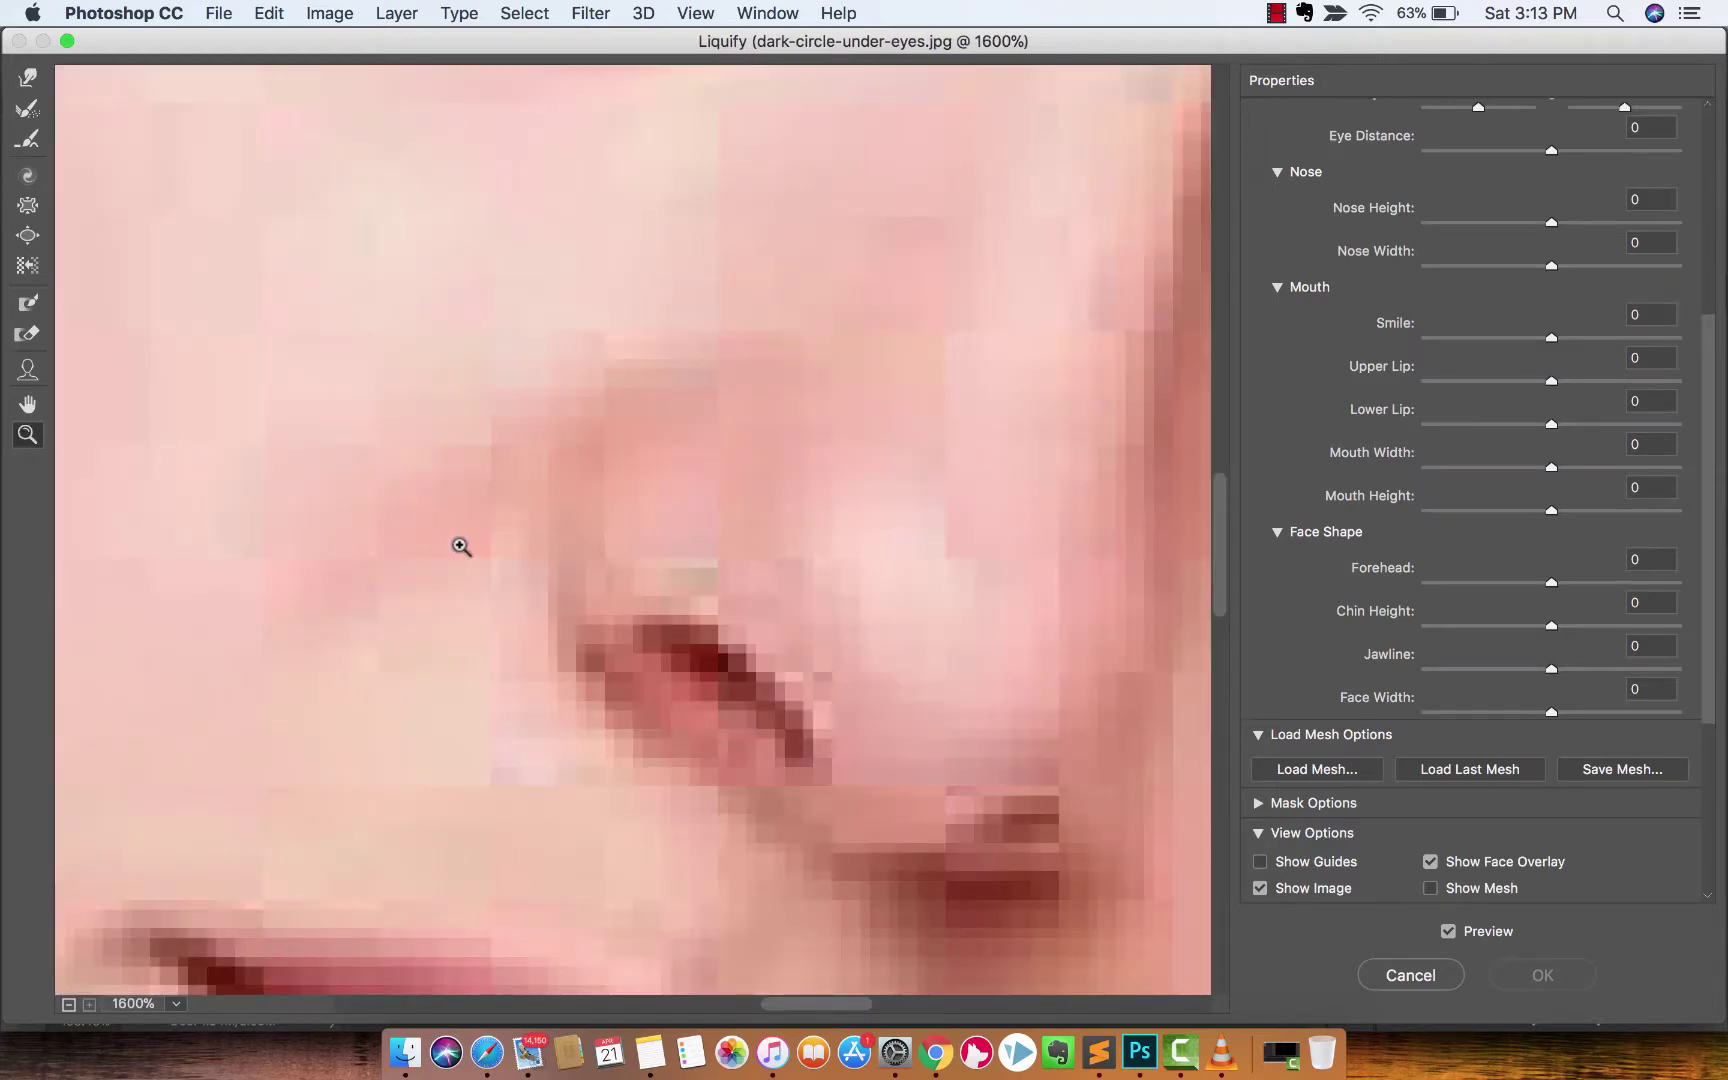
left_click(536, 551, "alt")
left_click(605, 567, "alt")
left_click(609, 571, "alt")
left_click(606, 570, "alt")
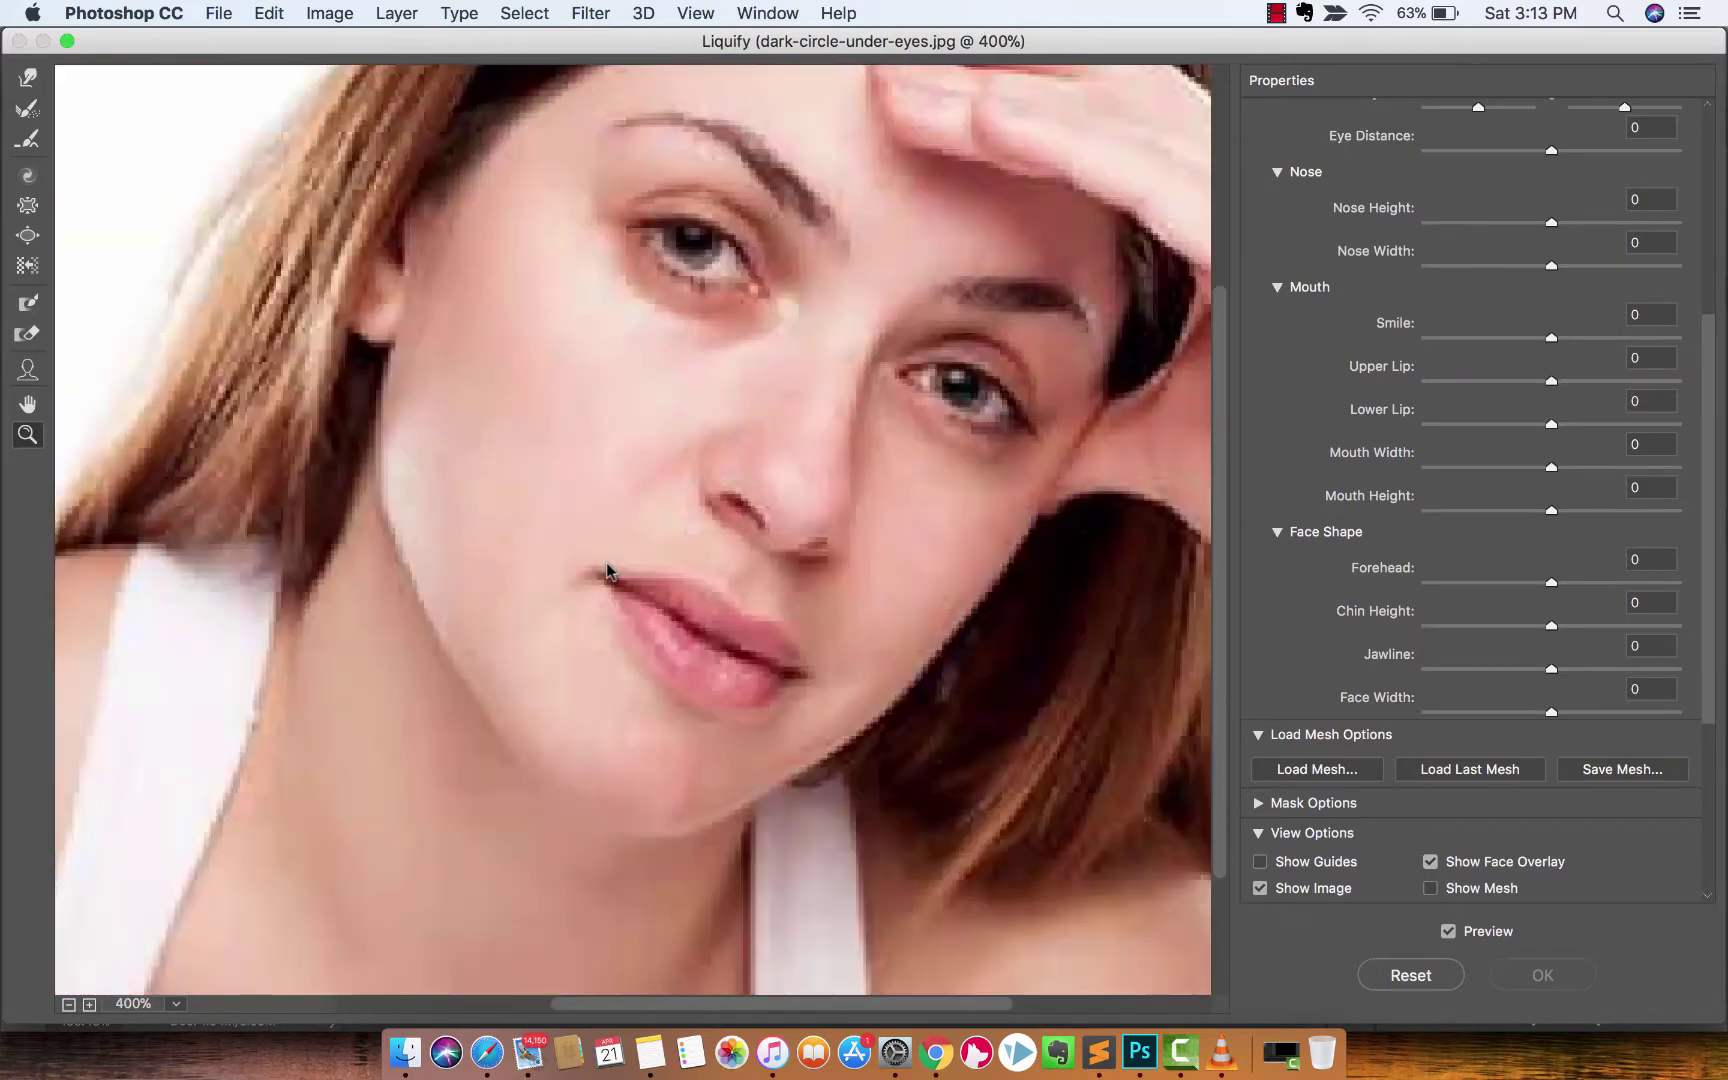
left_click(606, 570, "alt")
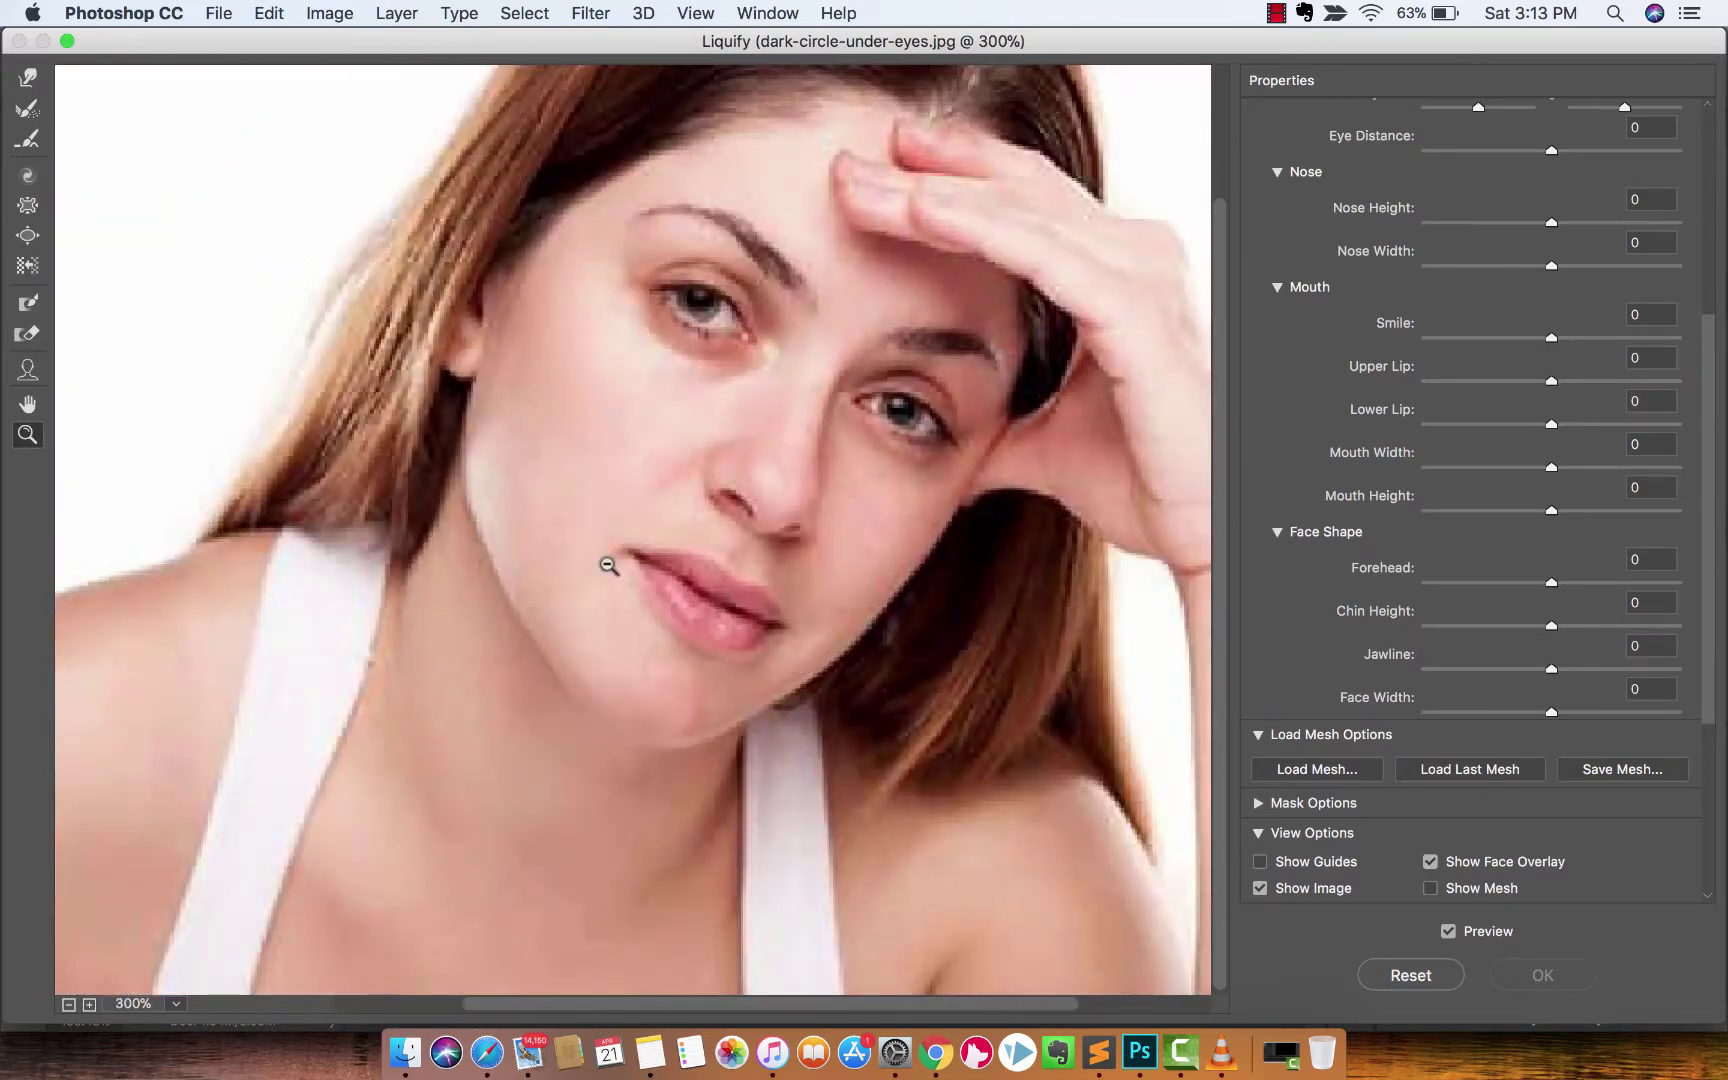
left_click(608, 566, "alt")
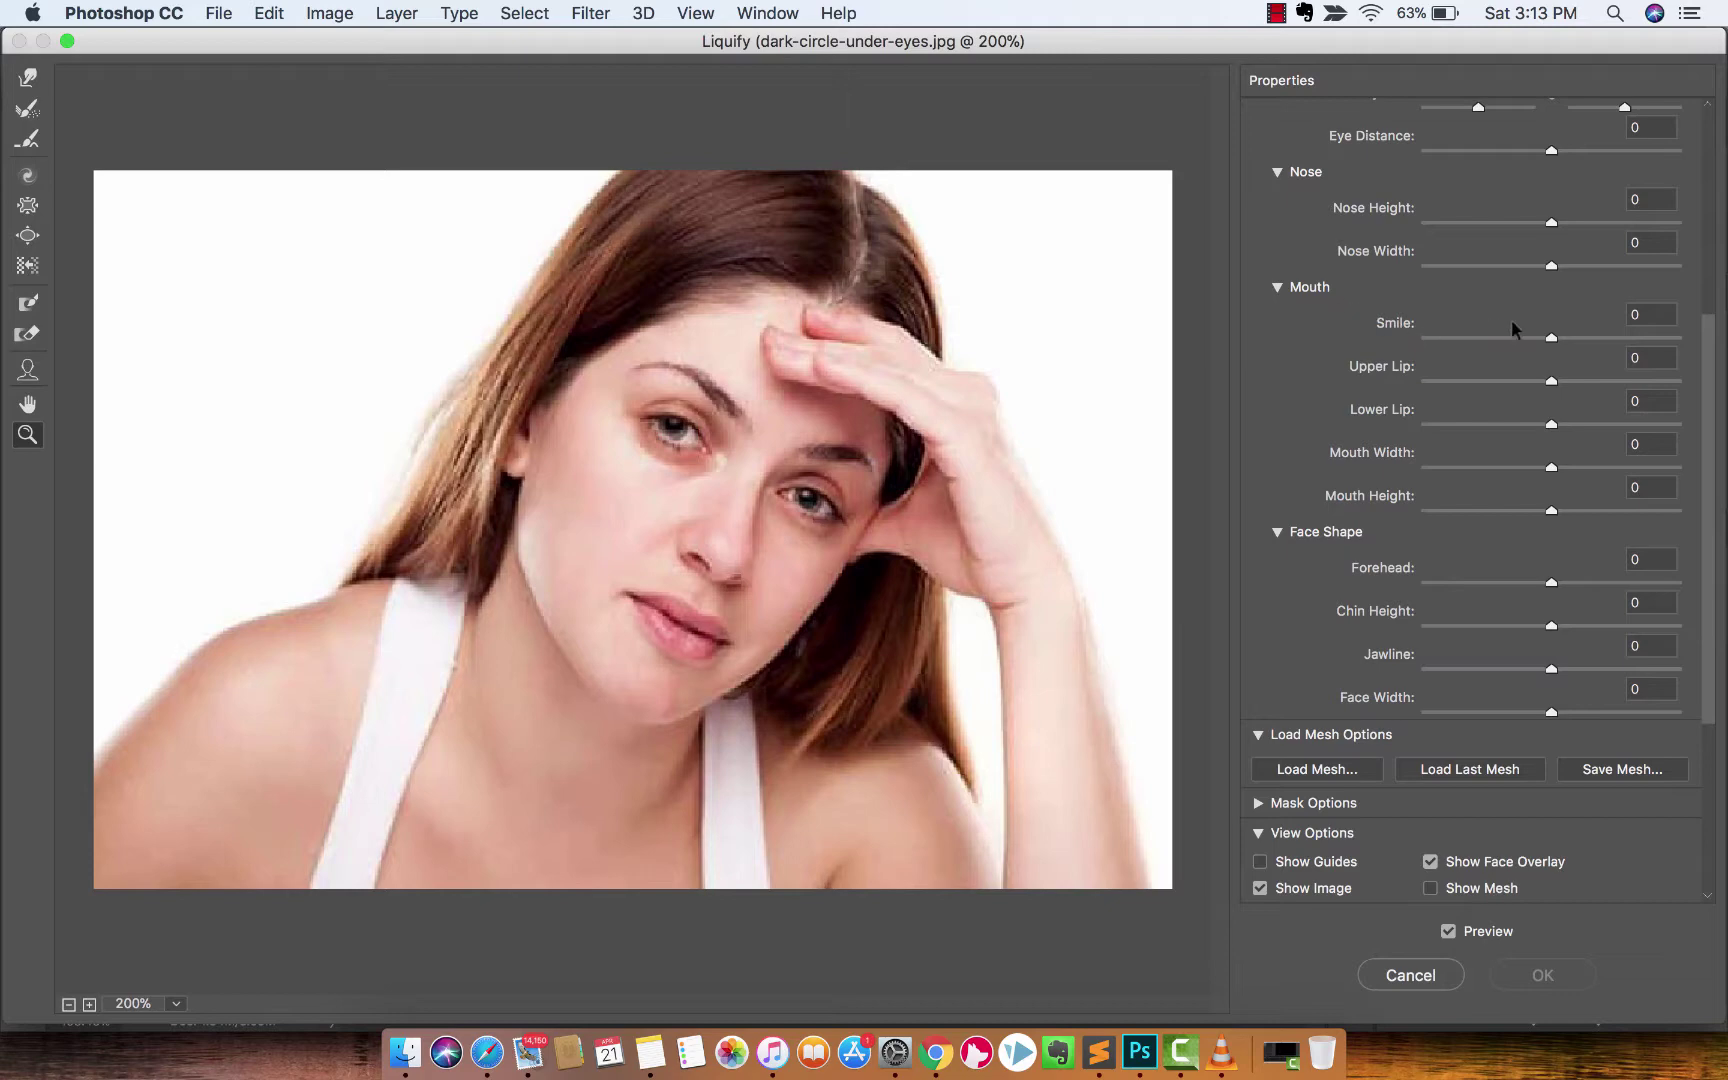
Step: Set the Face-Aware Smile value to 36
left_click(1553, 339)
left_click_drag(1553, 339, 1677, 342)
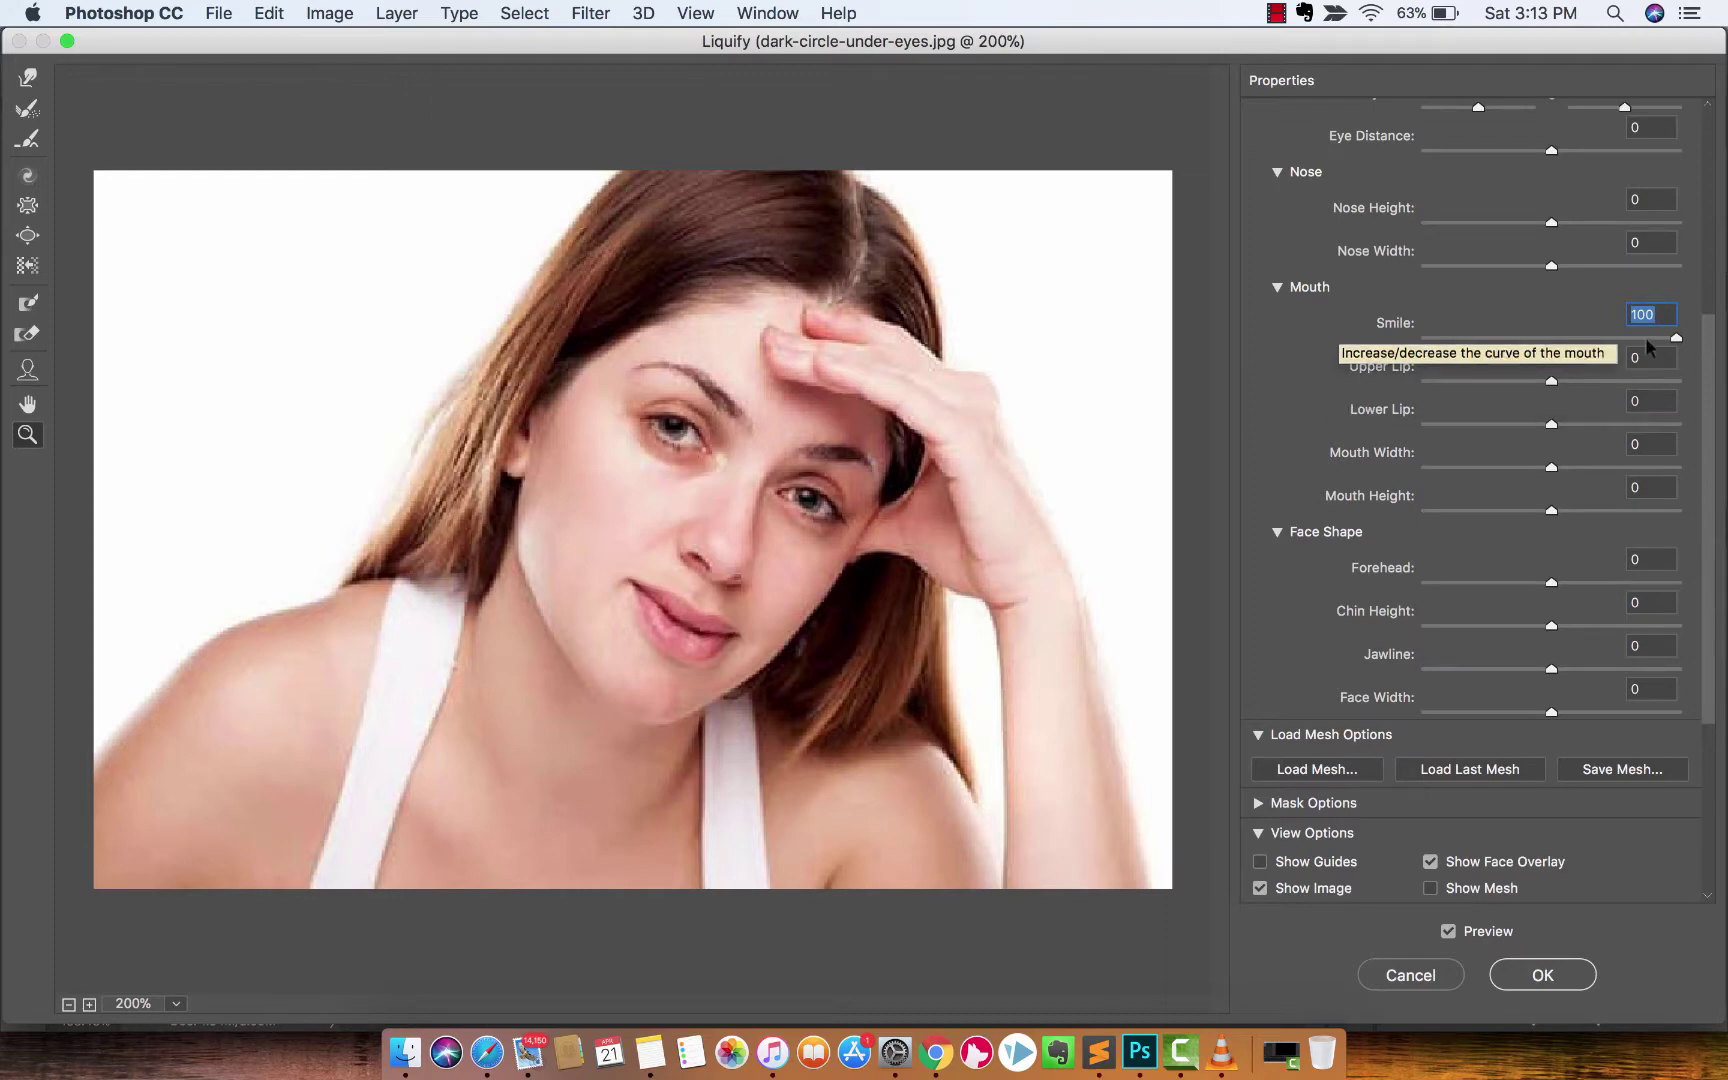
left_click_drag(1677, 338, 1597, 343)
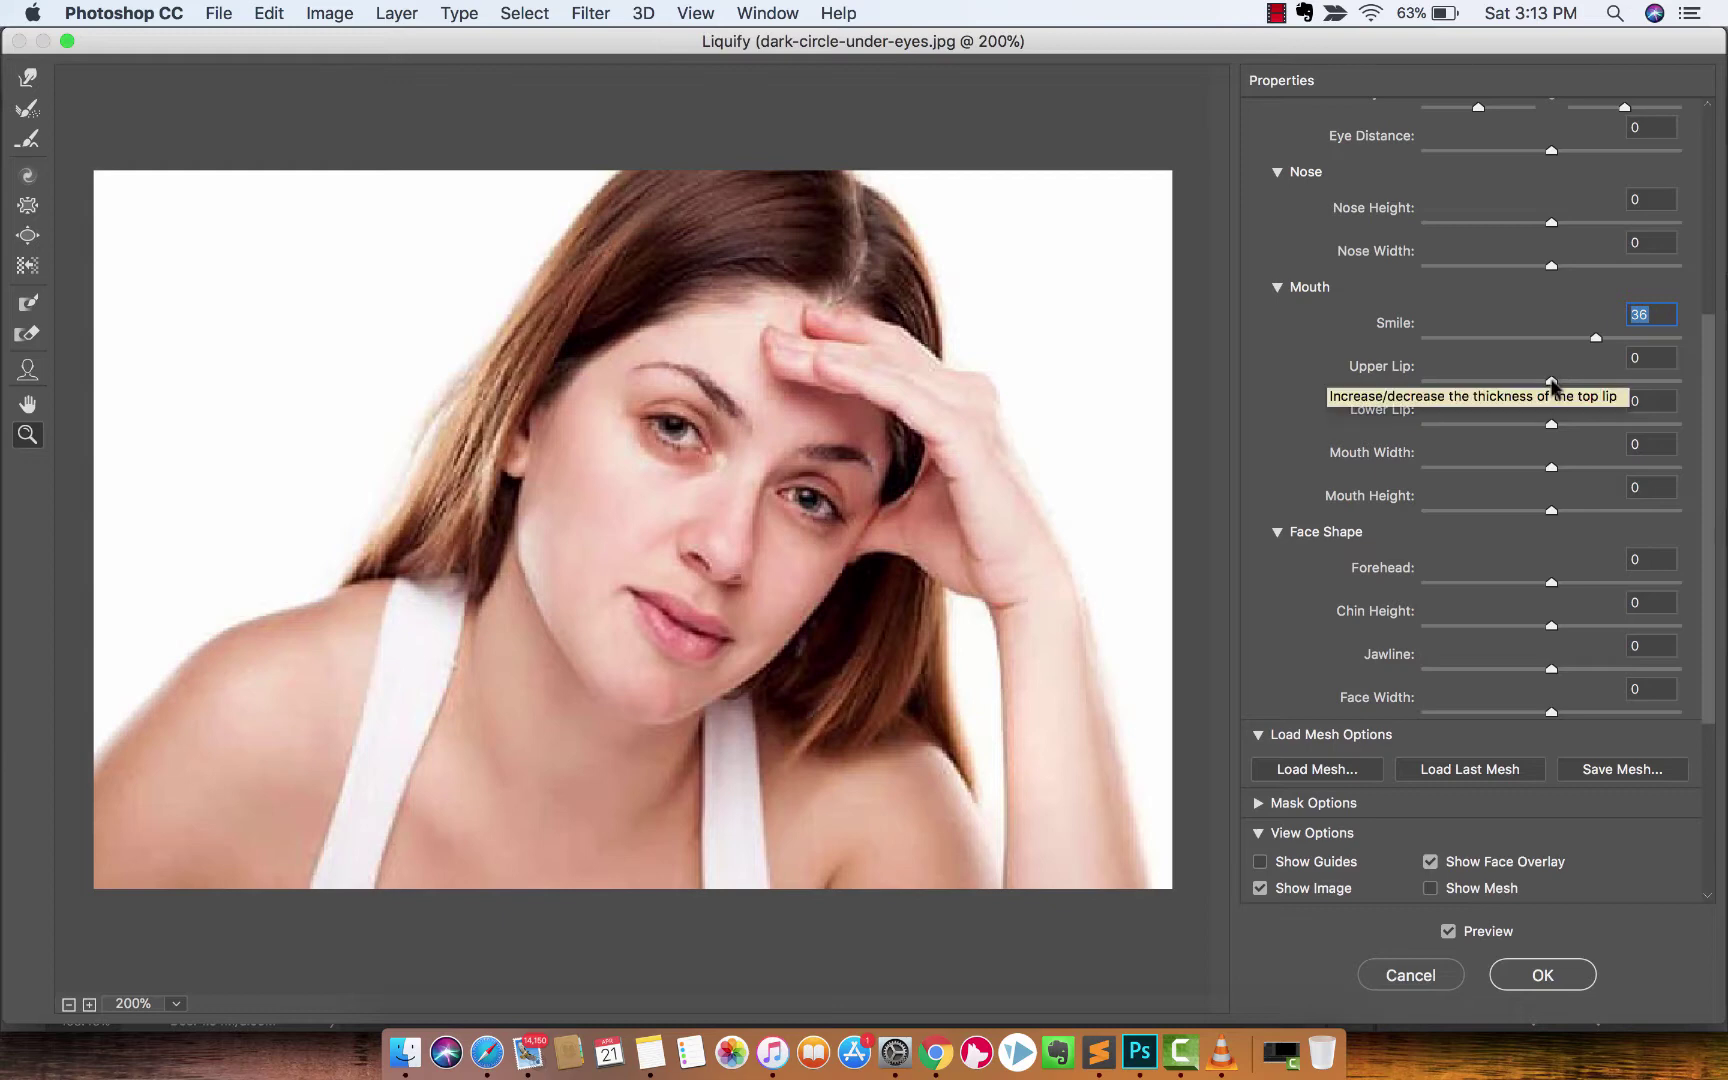
Step: Set Upper Lip to 100, Lower Lip to 1 and Mouth Width to 36
left_click_drag(1552, 384, 1676, 382)
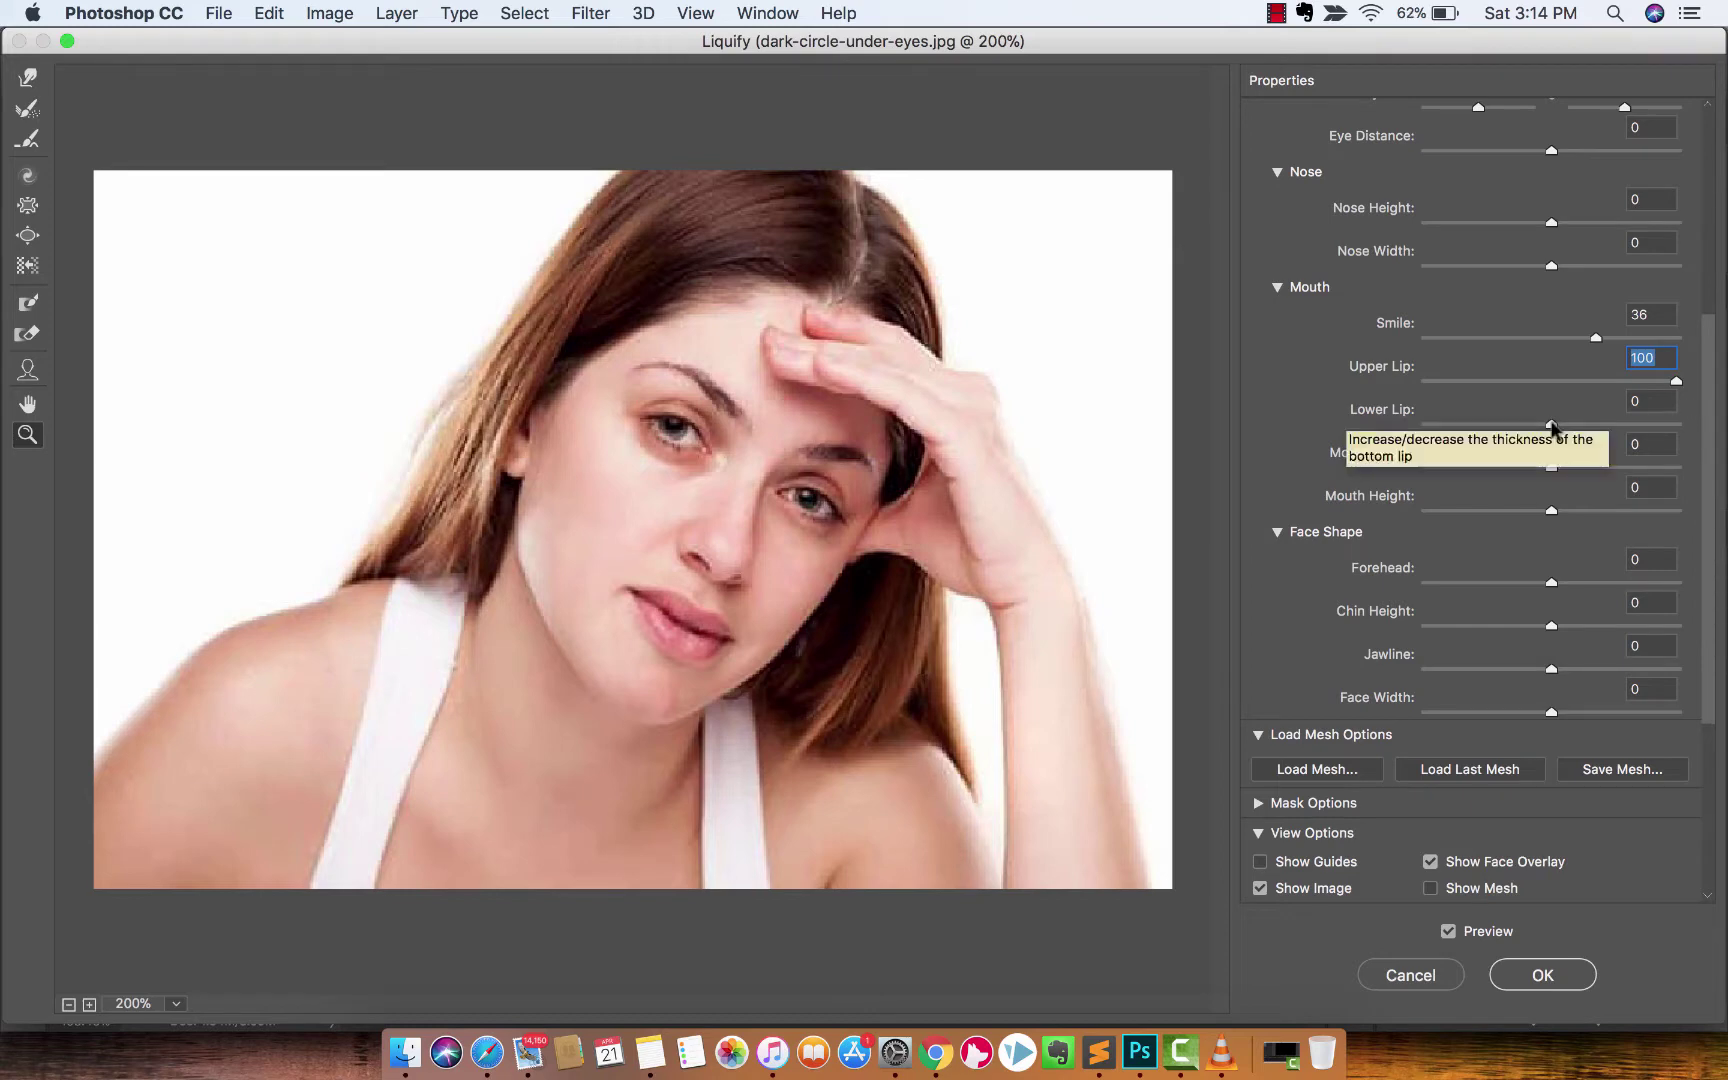
left_click_drag(1552, 425, 1364, 420)
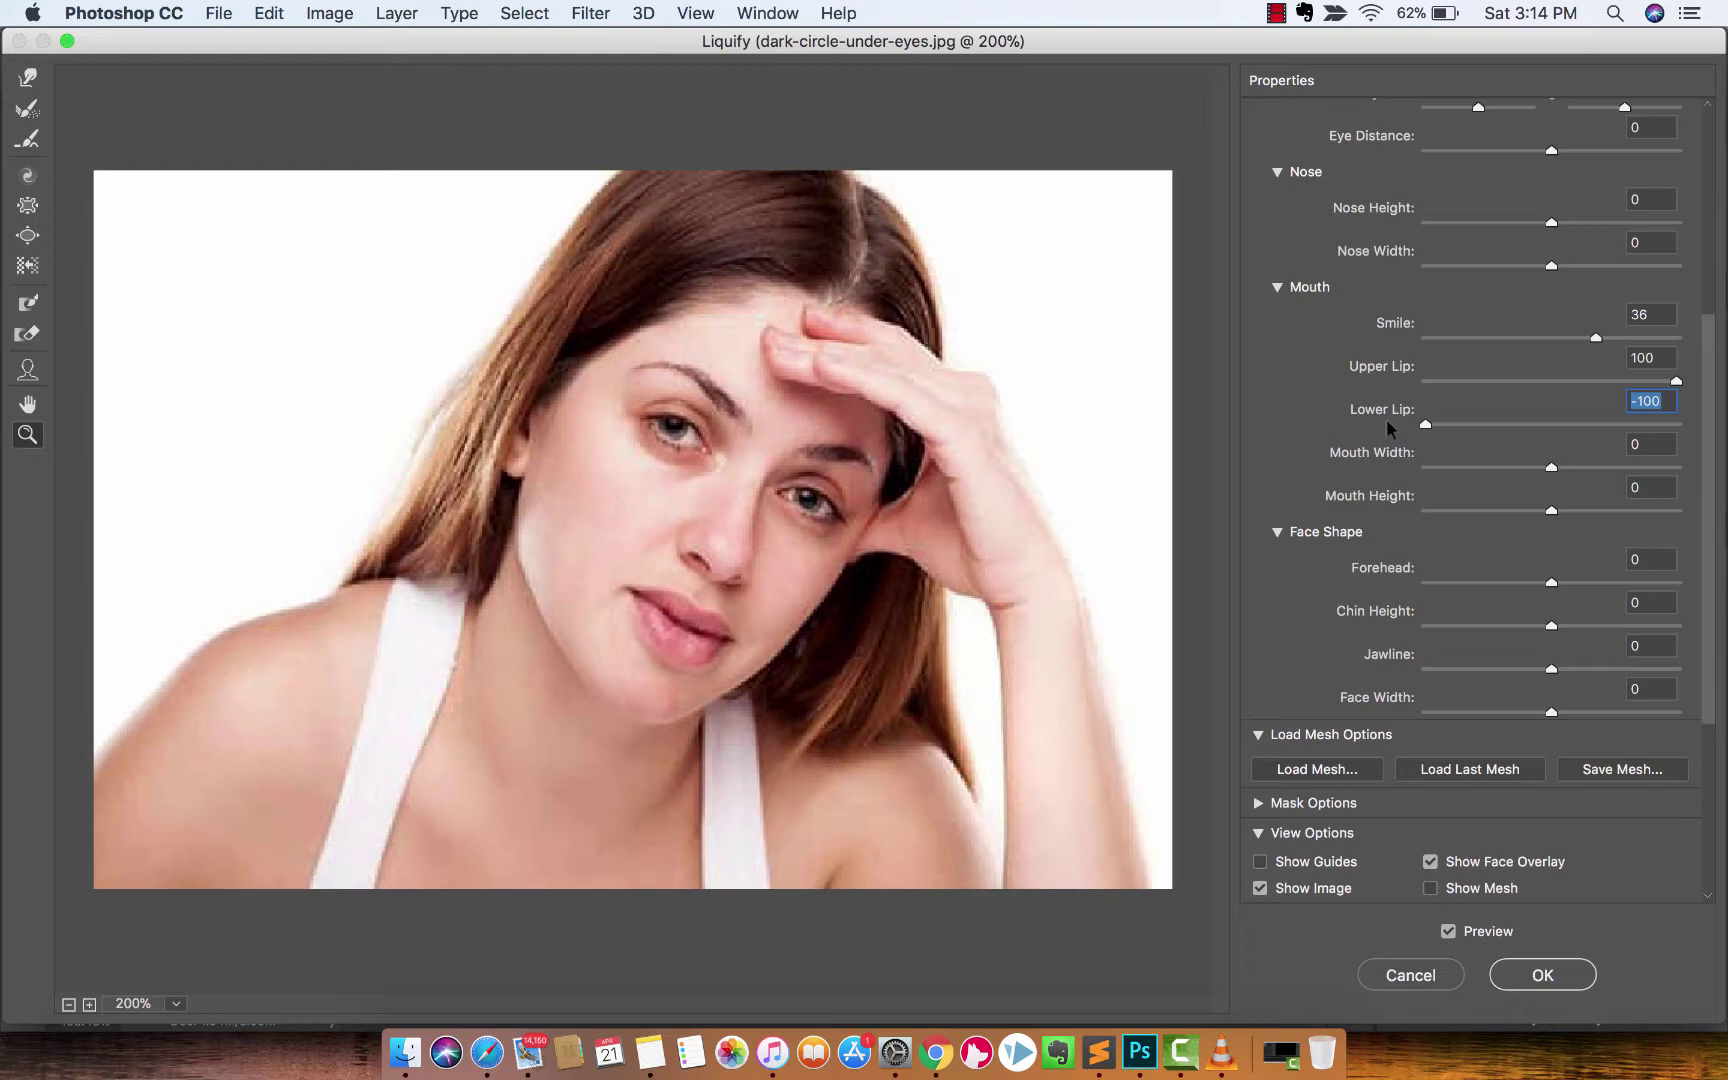
type("0")
key("Return")
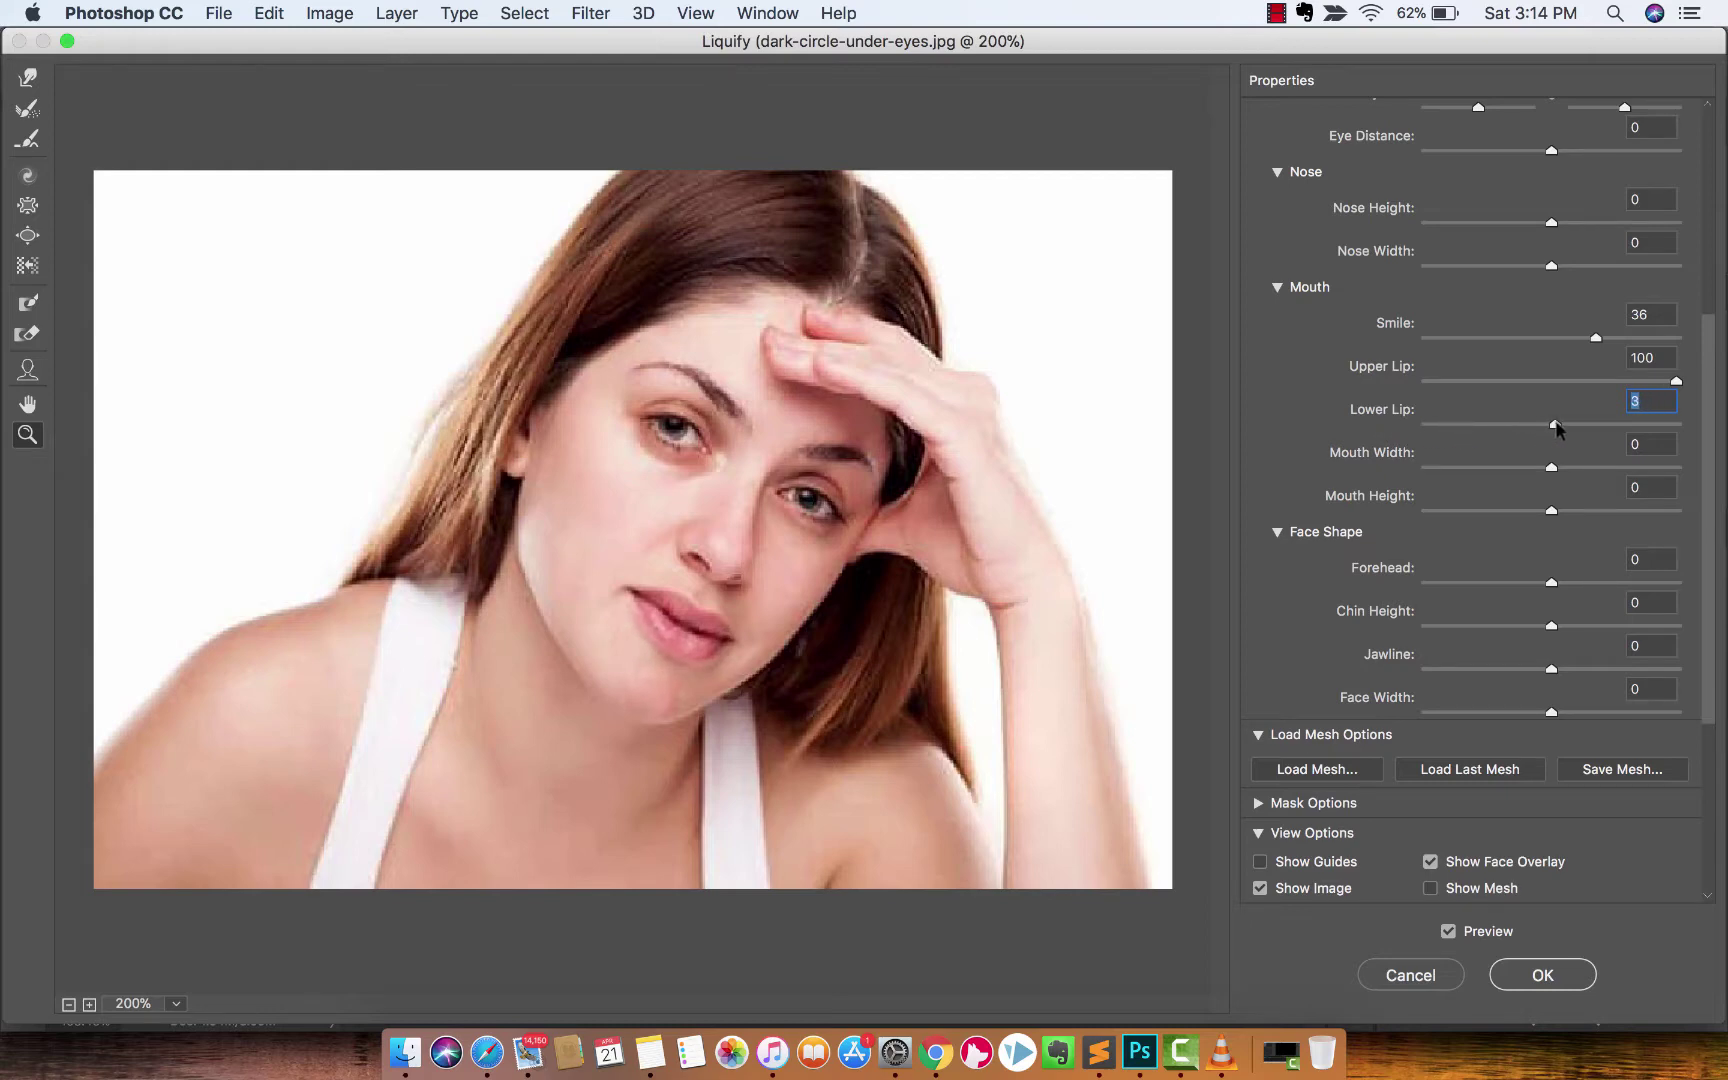
left_click_drag(1555, 428, 1600, 483)
Step: Raise Mouth Height to 49 and Chin Height to 27
left_click_drag(1562, 512, 1612, 513)
scroll(1474, 512, "down", 5)
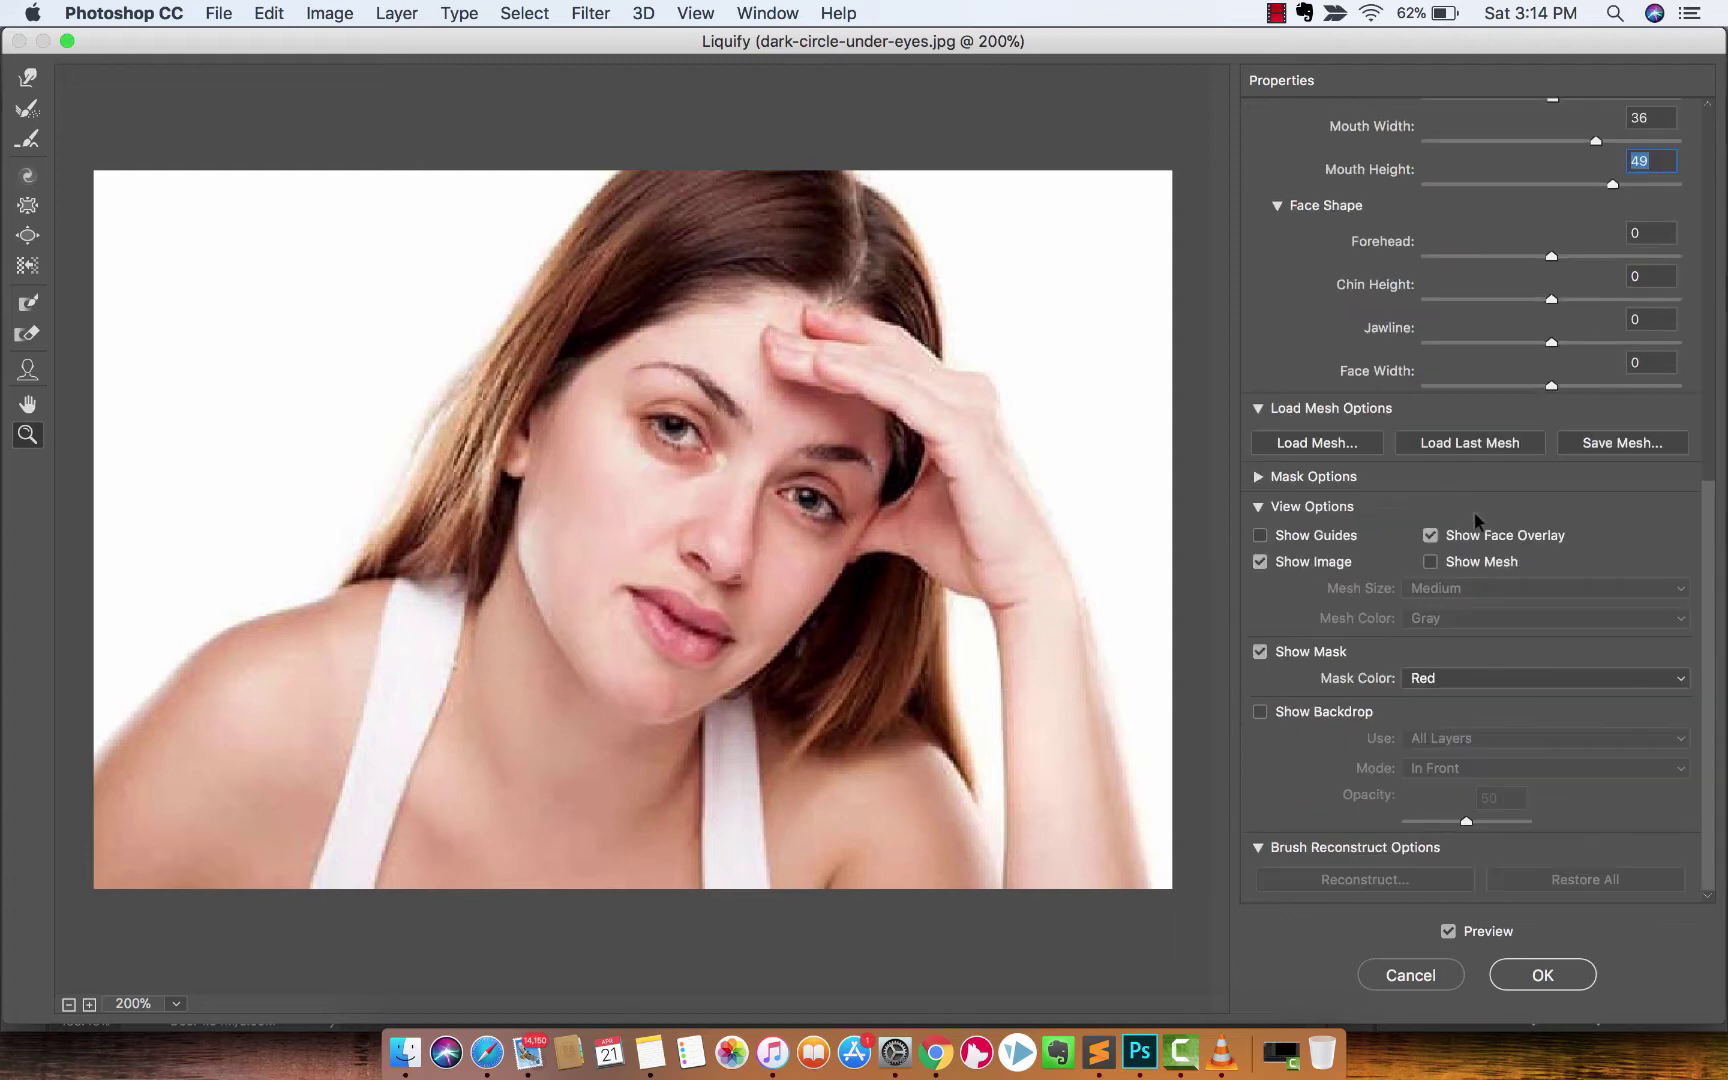
scroll(1474, 512, "up", 5)
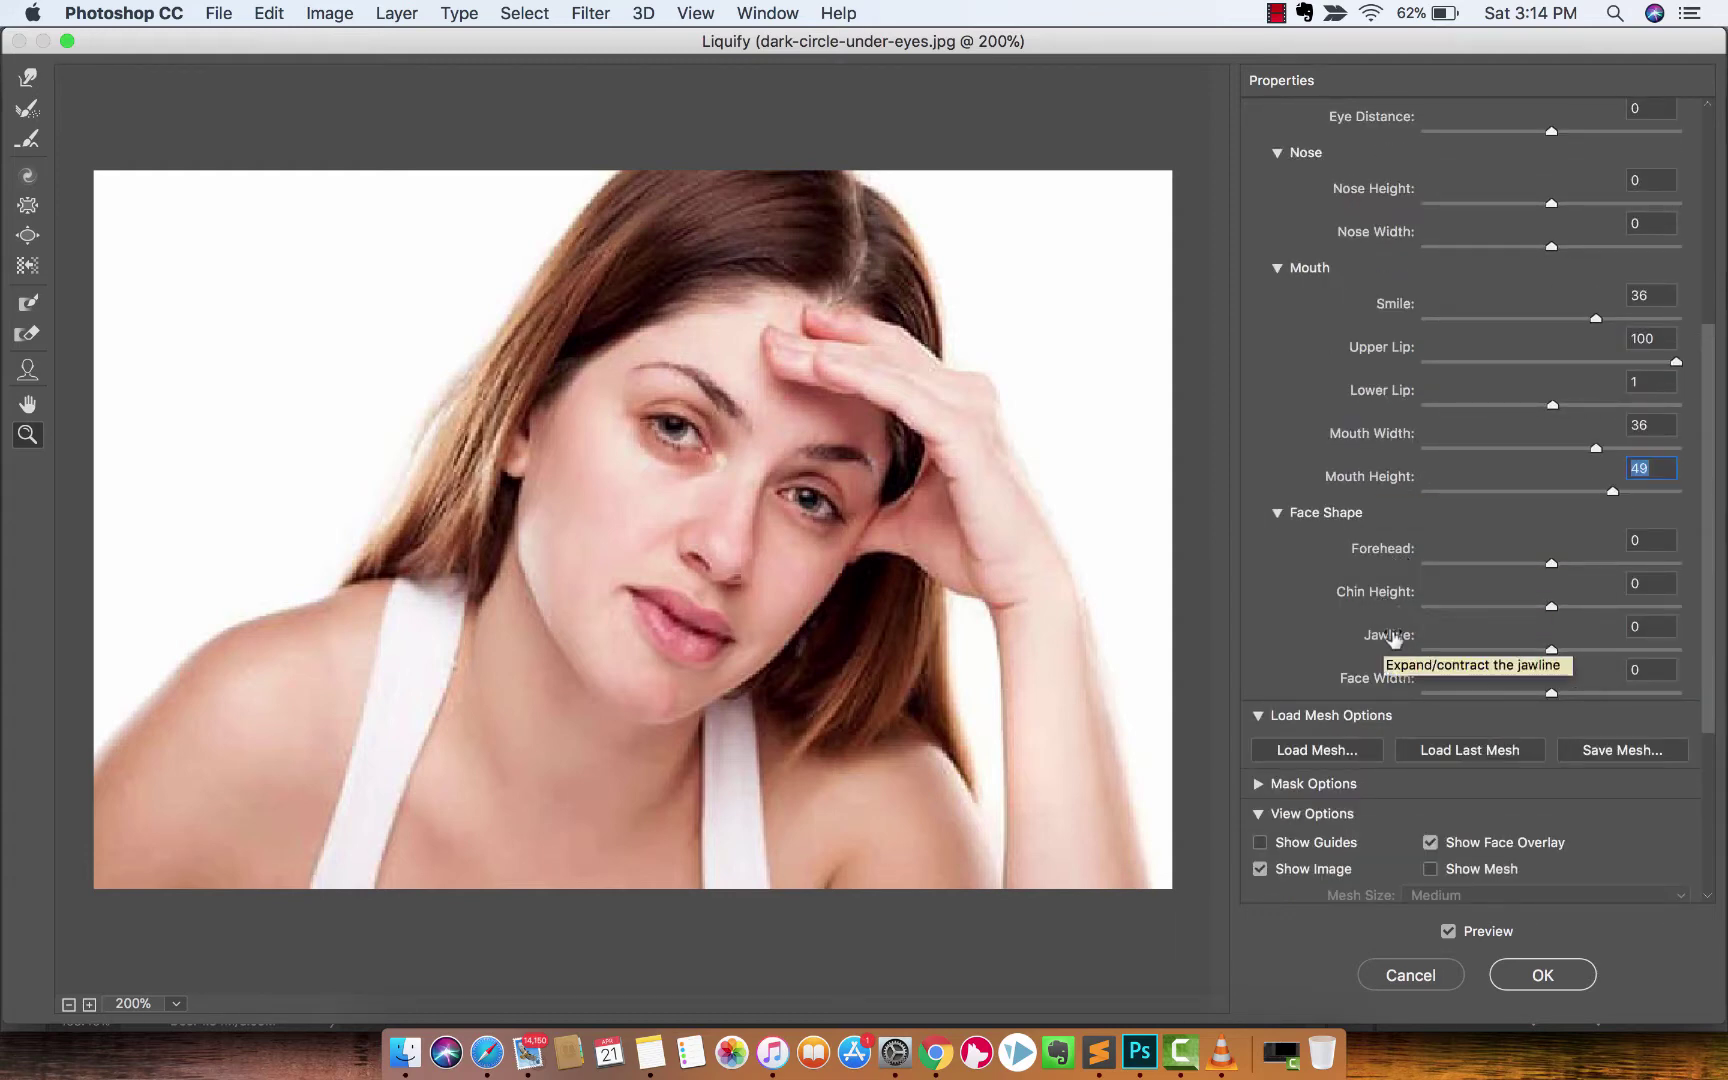
left_click_drag(1550, 606, 1656, 614)
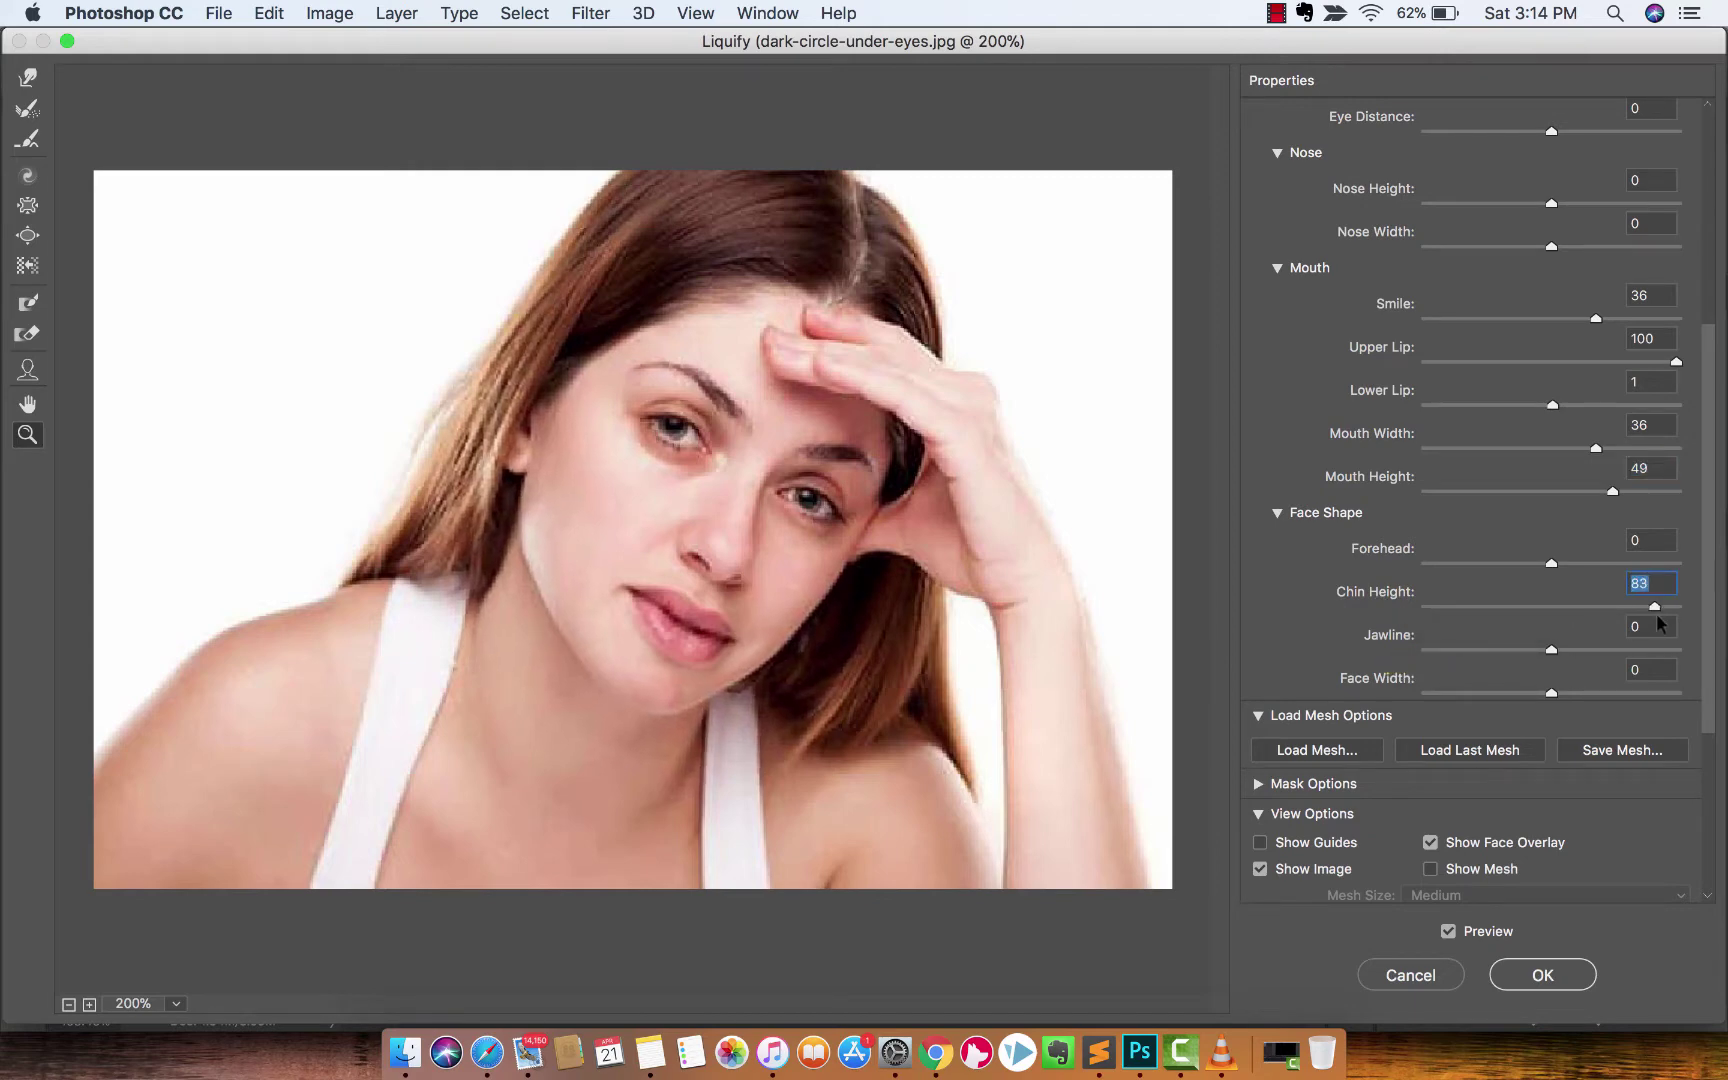
left_click_drag(1486, 592, 1586, 614)
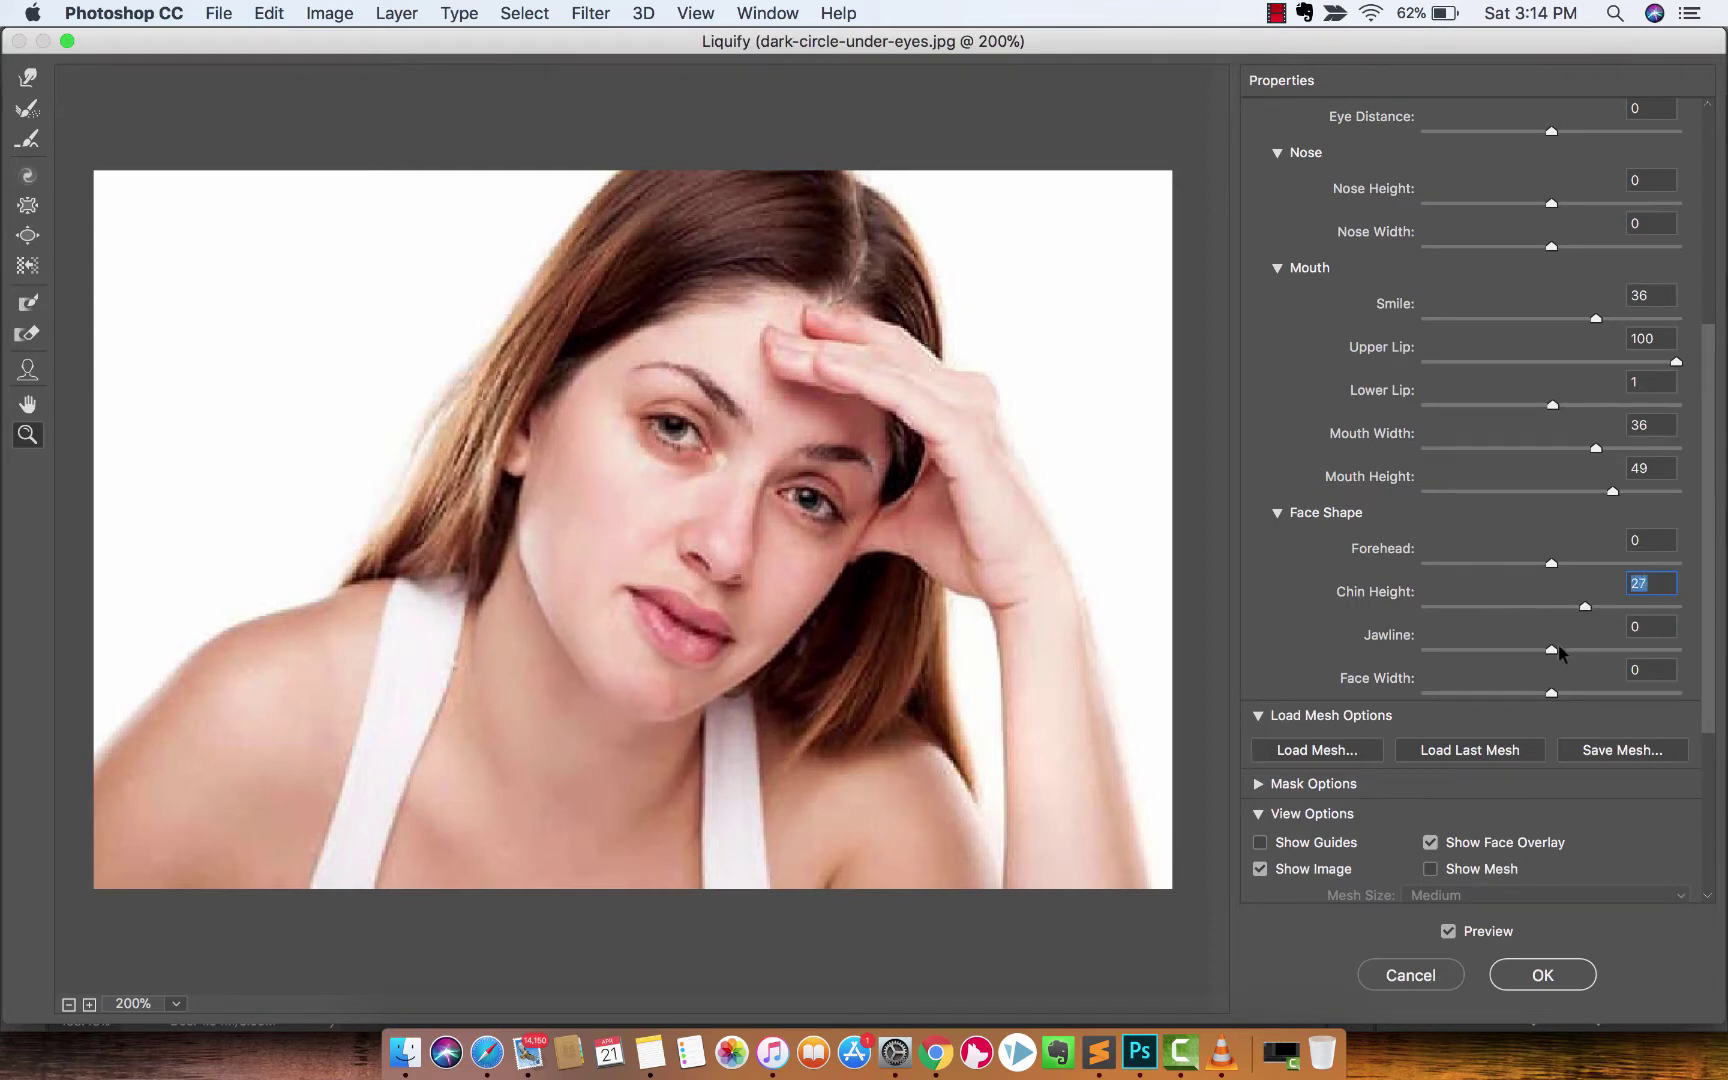
Step: Slim the Jawline to -8
scroll(1465, 612, "down", 5)
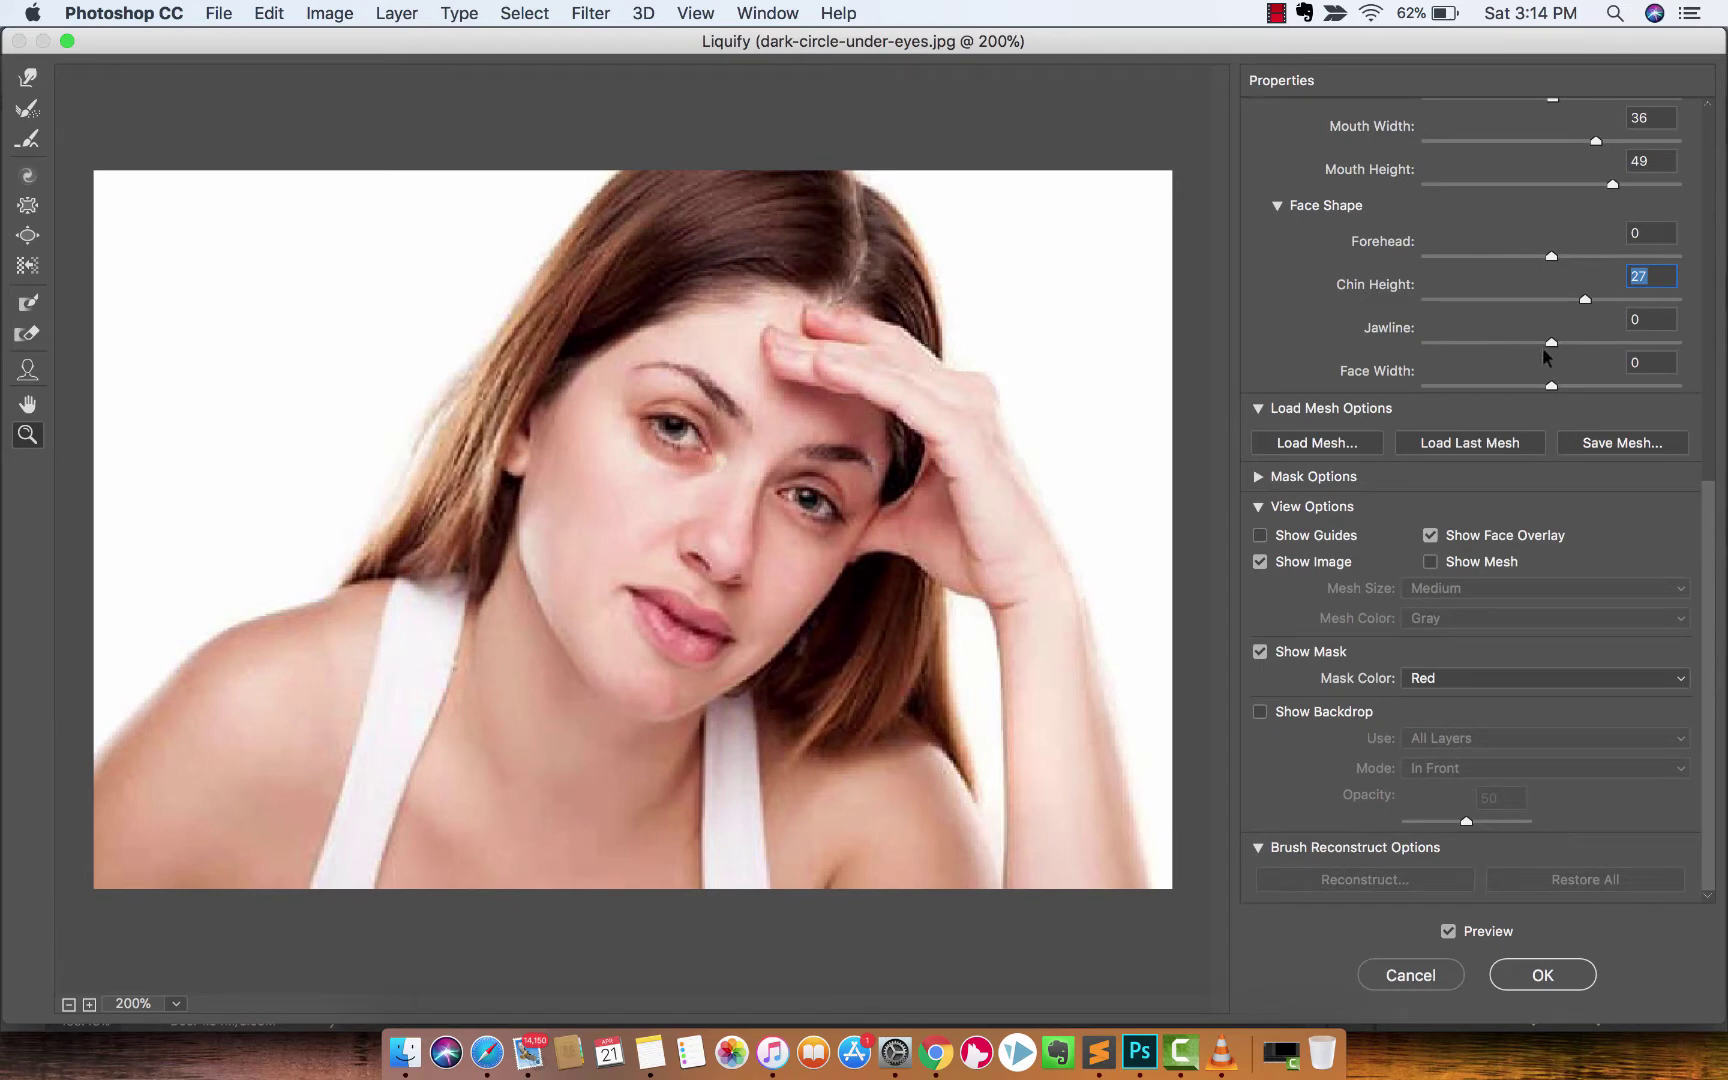
mouse_move(1551, 345)
left_mouse_down()
mouse_move(1600, 352)
mouse_move(1423, 369)
mouse_move(1541, 350)
left_mouse_up()
scroll(1308, 333, "up", 5)
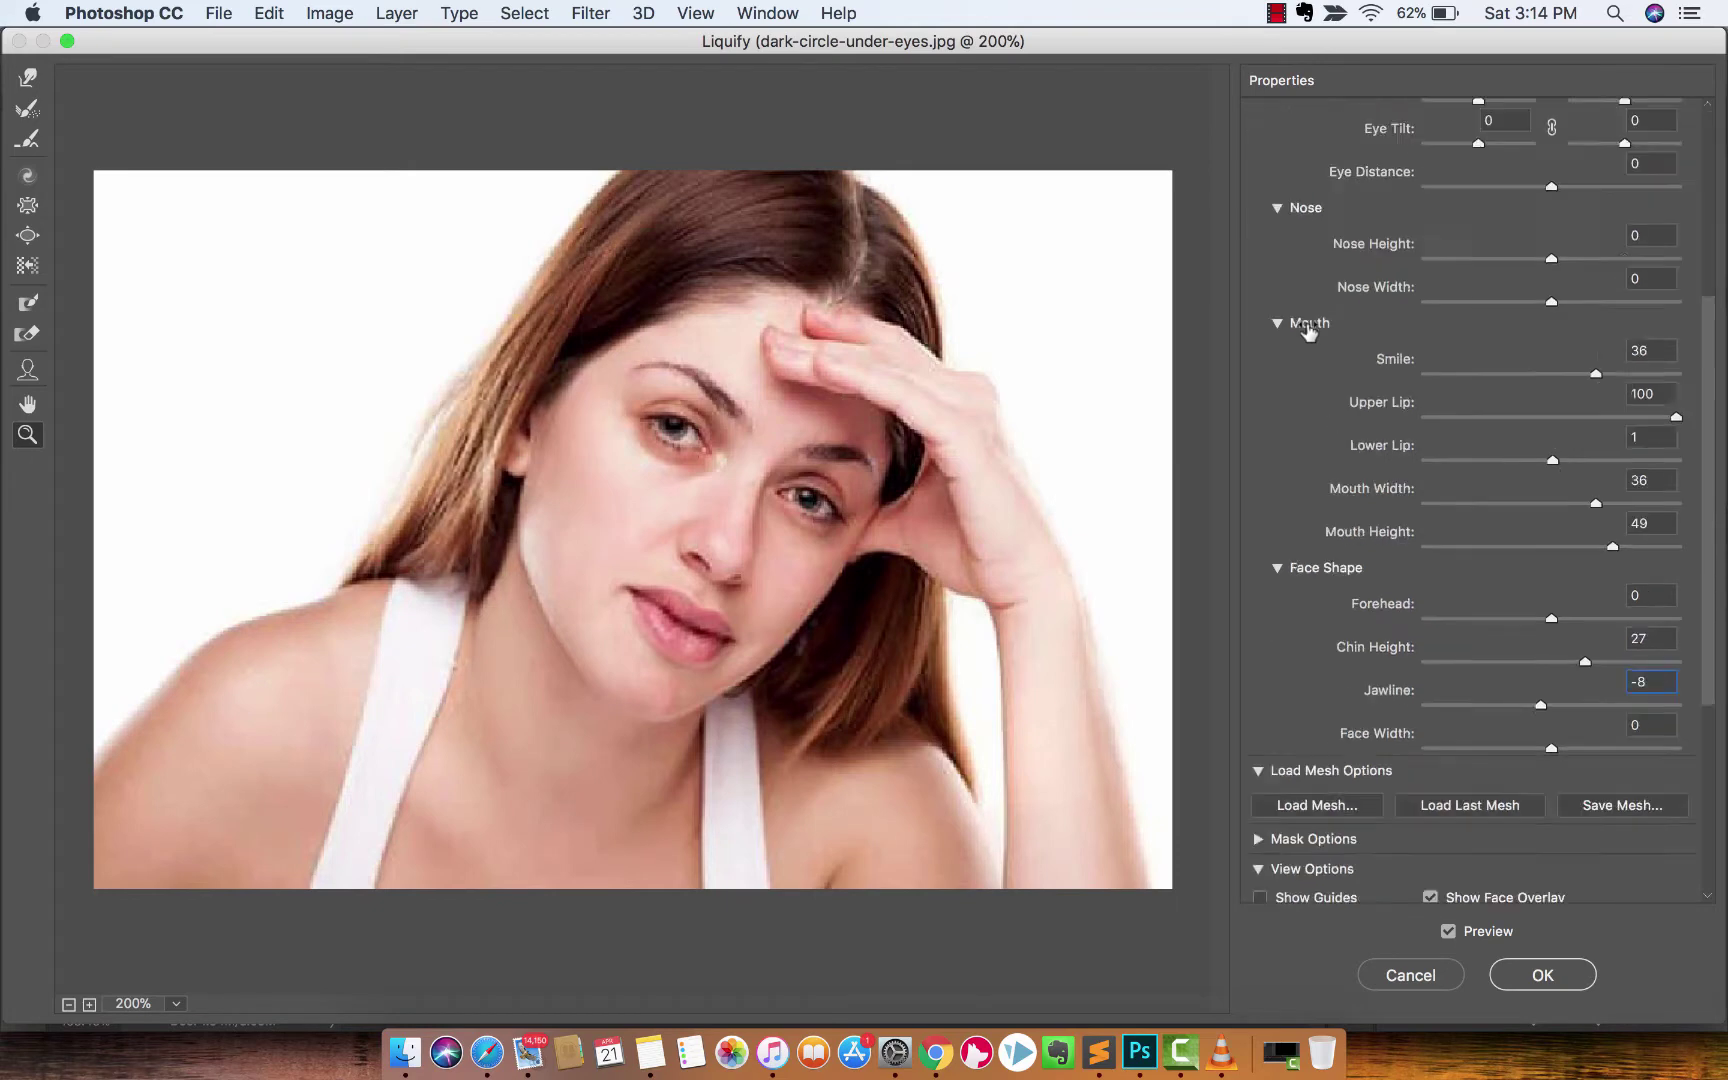
scroll(1308, 333, "down", 5)
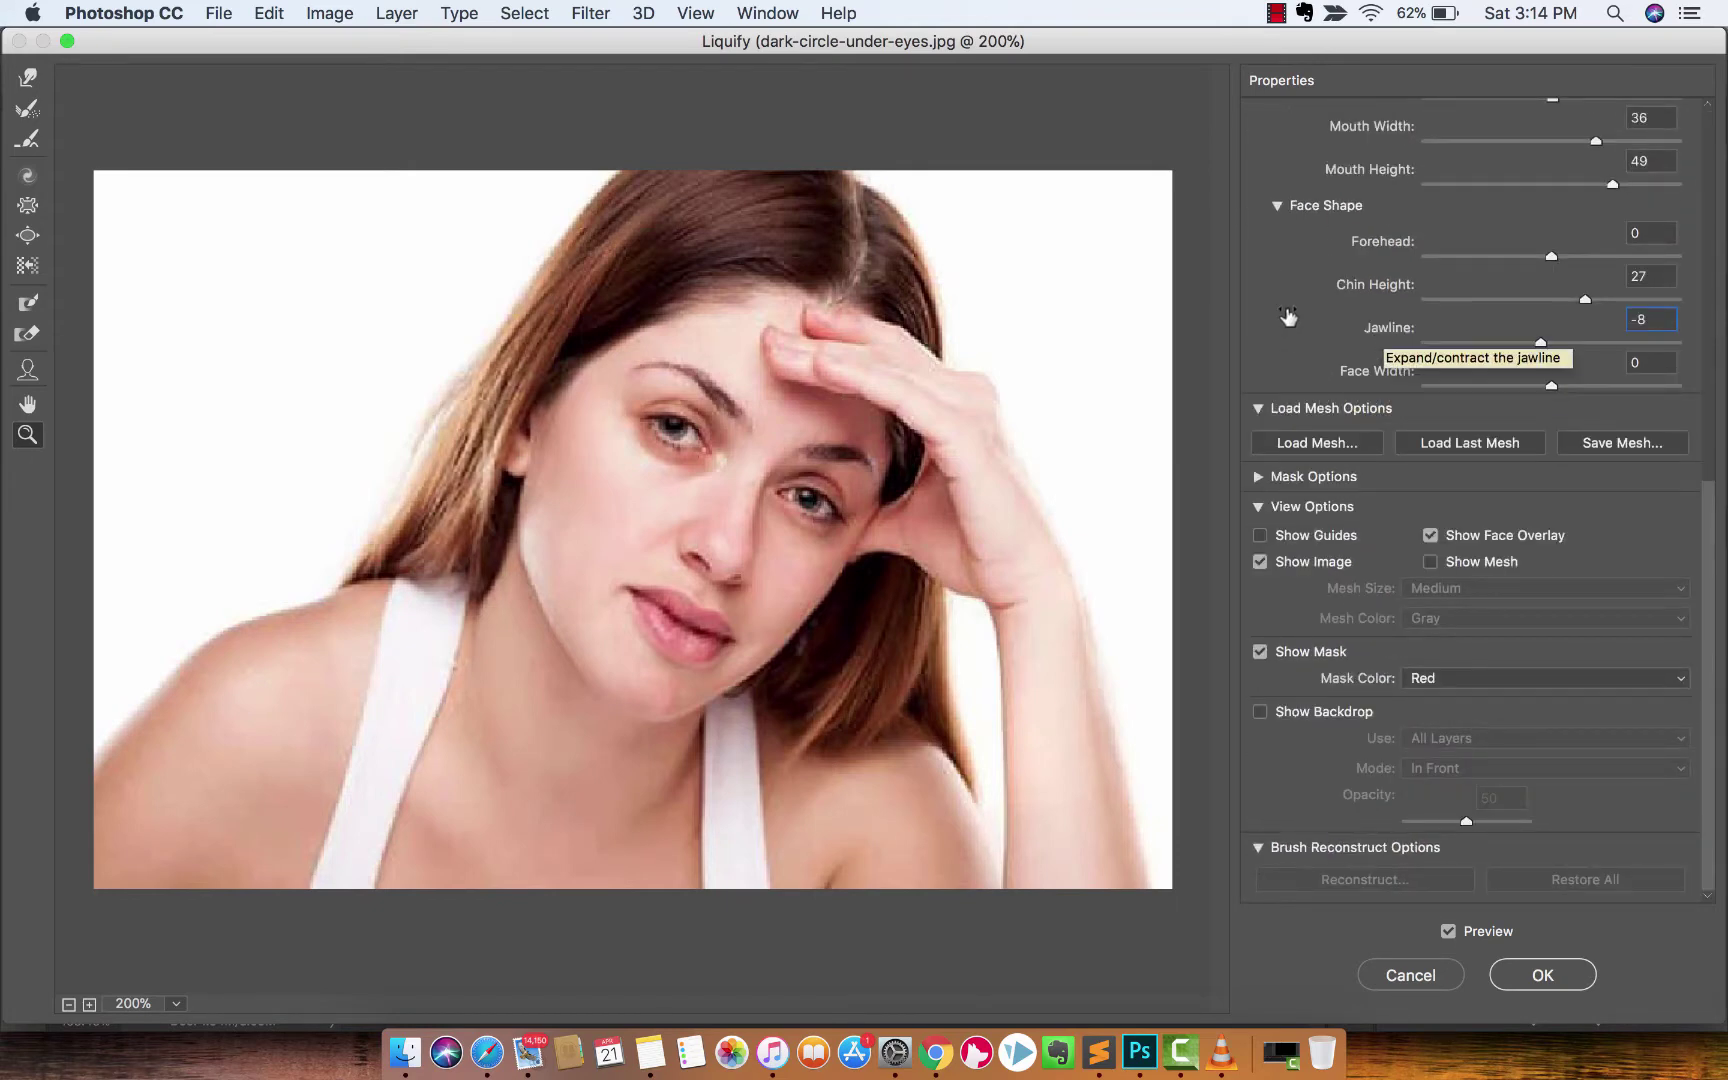